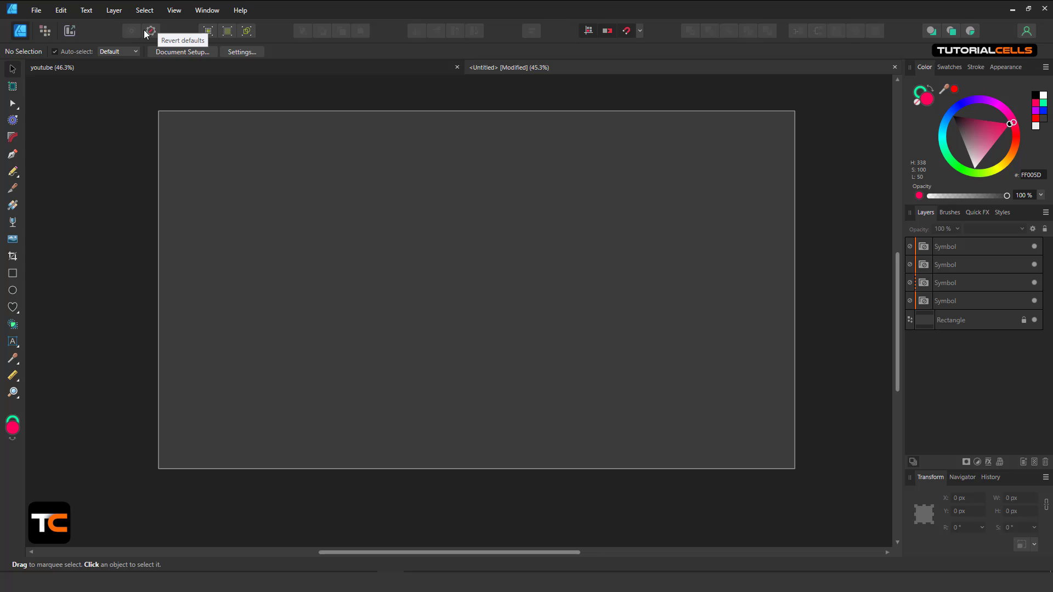
Step: Draw a heart about 351 × 326 px in the canvas's upper-left area and move it slightly upward
{"action": "left_click", "coordinate": [13, 307]}
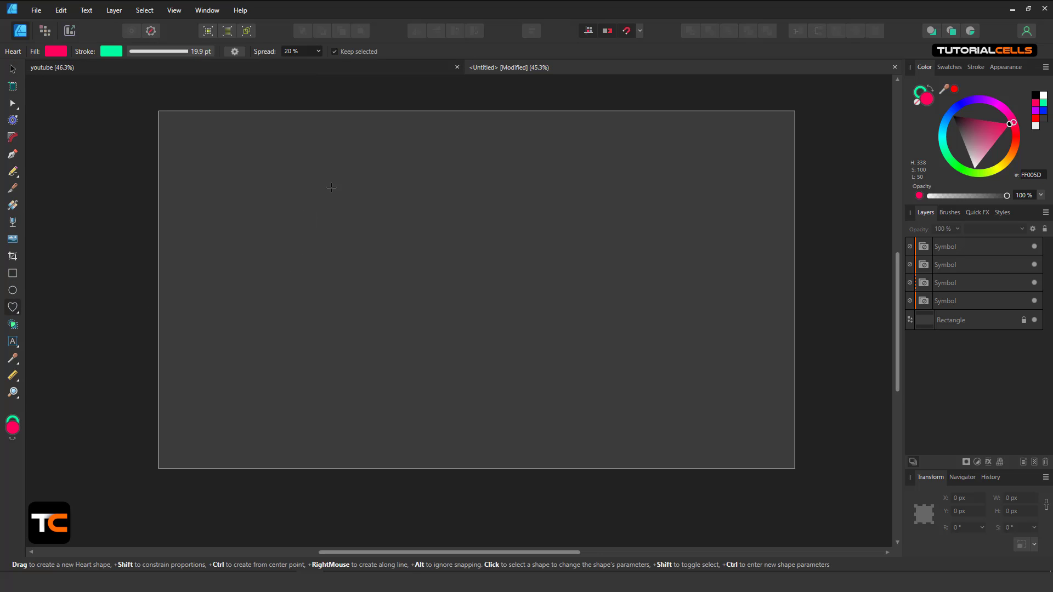
{"action": "left_click_drag", "start_coordinate": [318, 180], "coordinate": [405, 261]}
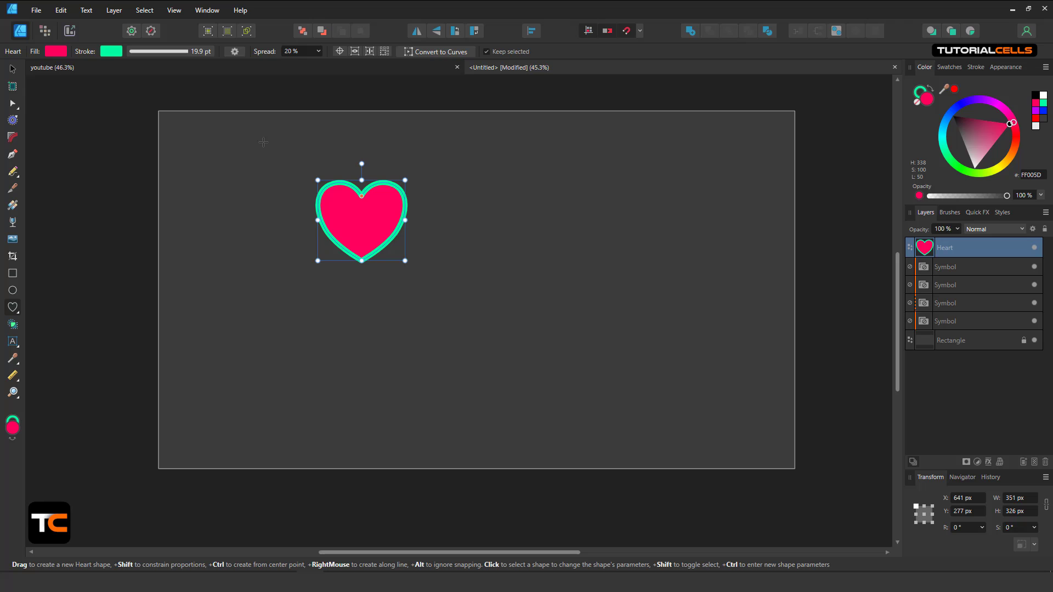
{"action": "left_click", "coordinate": [13, 70]}
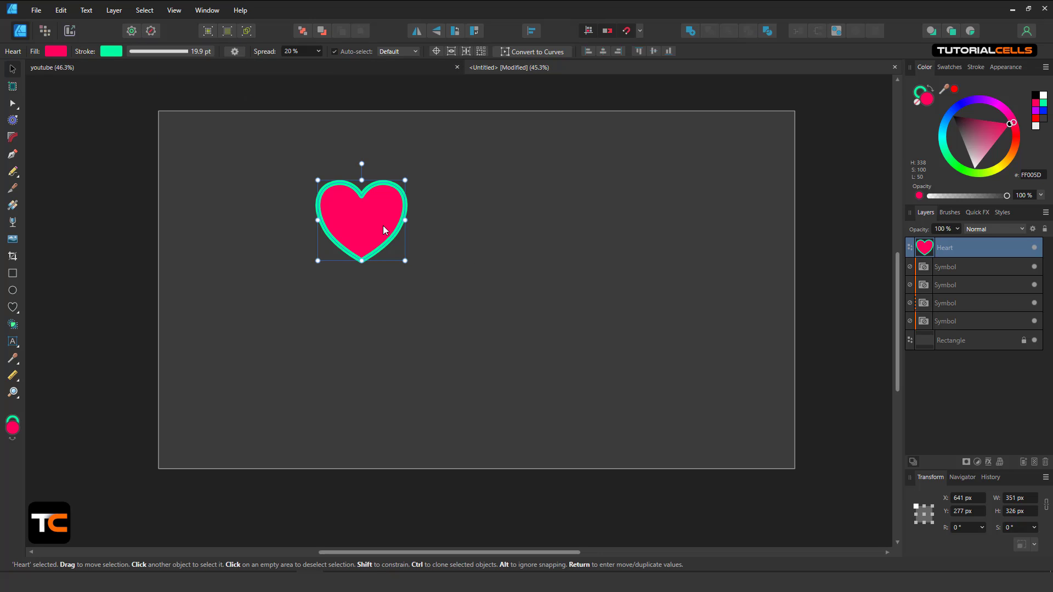
{"action": "left_click_drag", "start_coordinate": [373, 226], "coordinate": [370, 212]}
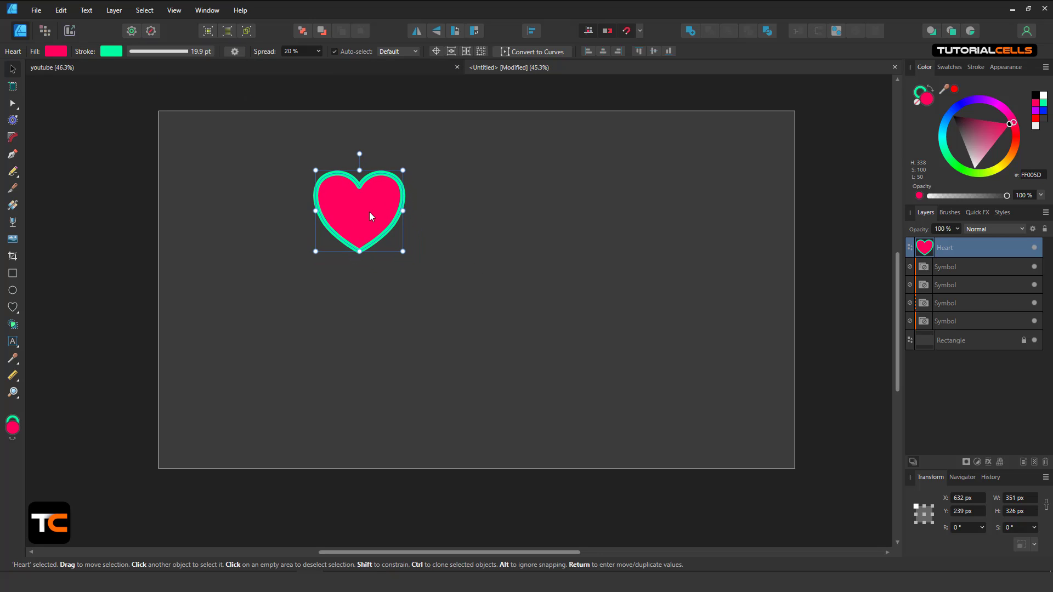
Step: Revert the heart's fill and stroke to the defaults and review the commands for managing defaults
{"action": "left_click", "coordinate": [150, 31]}
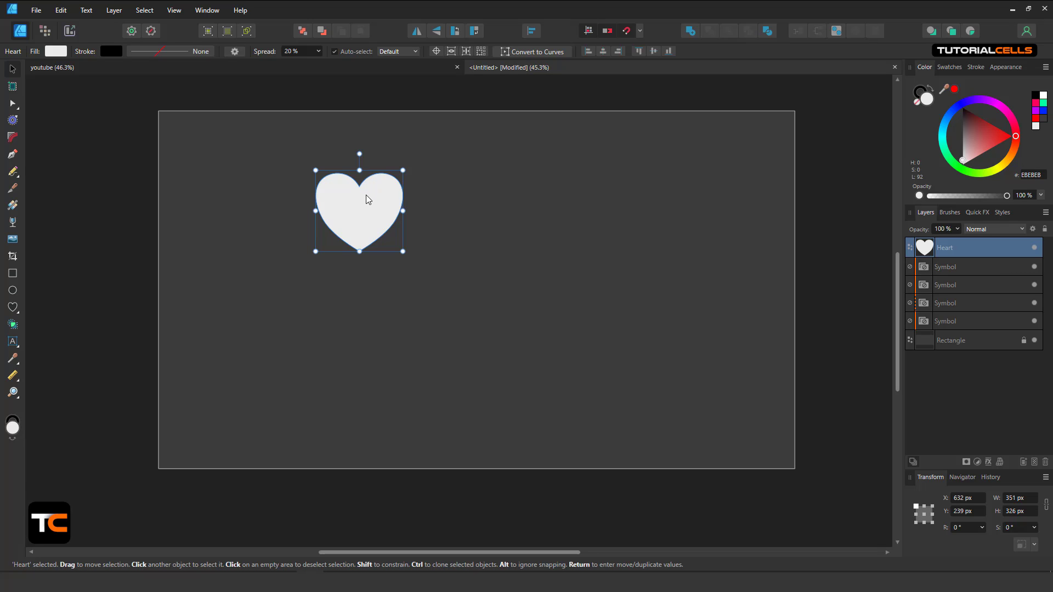
{"action": "left_click", "coordinate": [975, 67]}
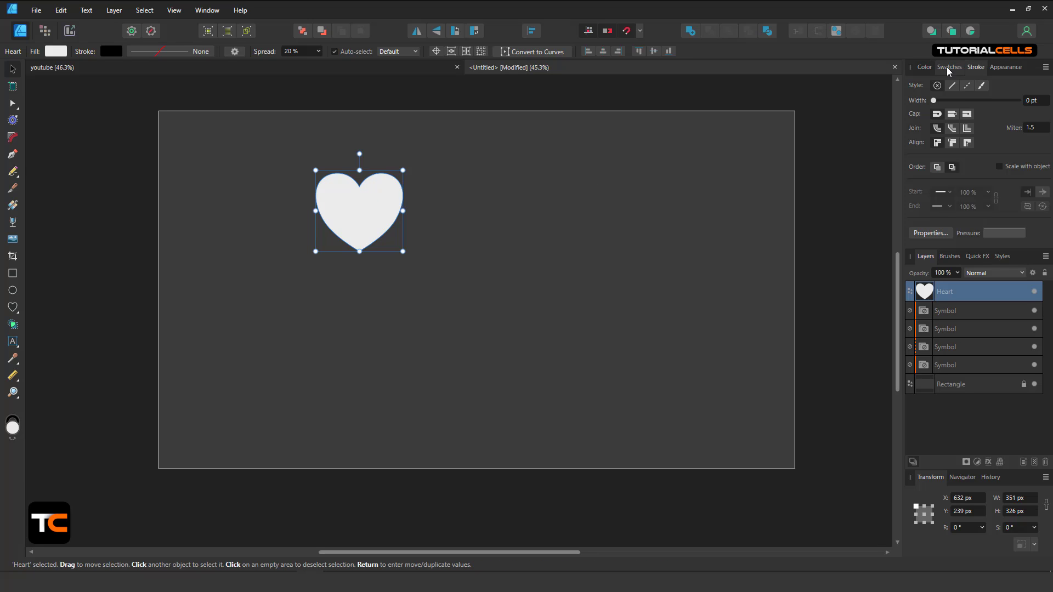
{"action": "left_click", "coordinate": [927, 68]}
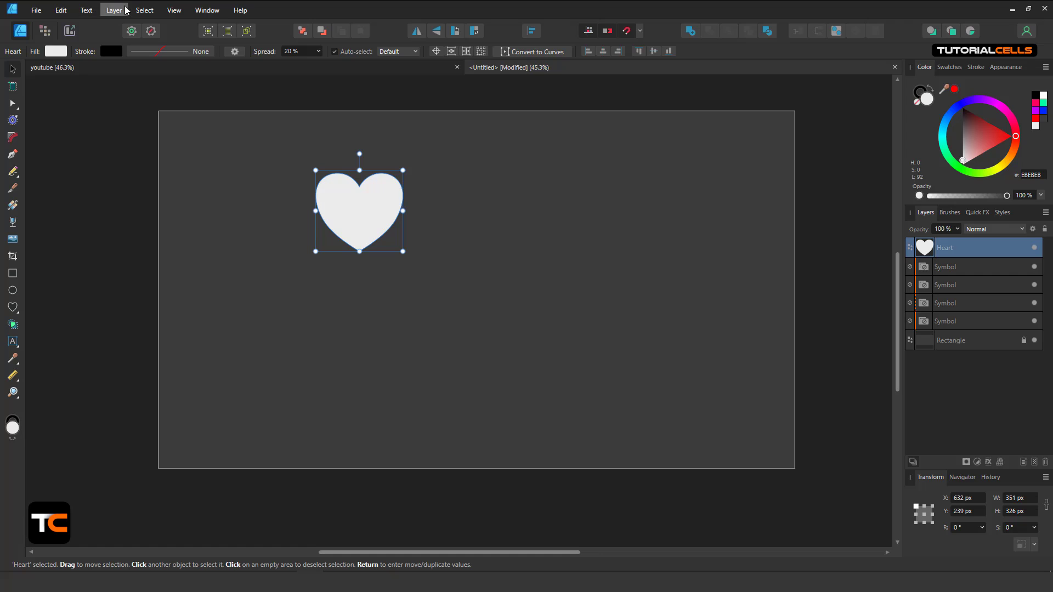
{"action": "left_click", "coordinate": [60, 9]}
{"action": "mouse_move", "coordinate": [149, 160]}
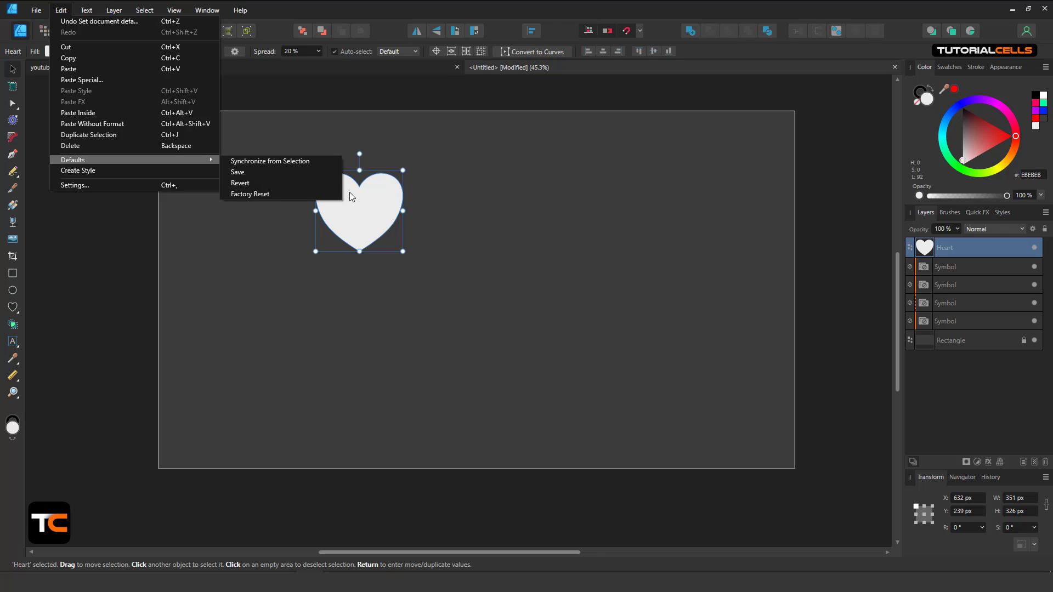
{"action": "left_click", "coordinate": [429, 192]}
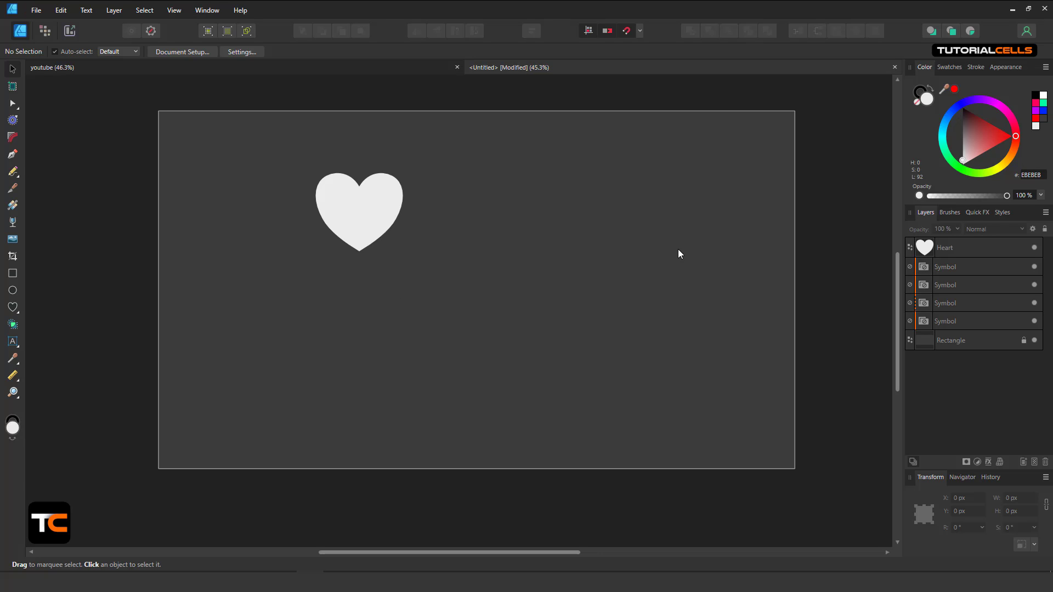
{"action": "left_click", "coordinate": [36, 10]}
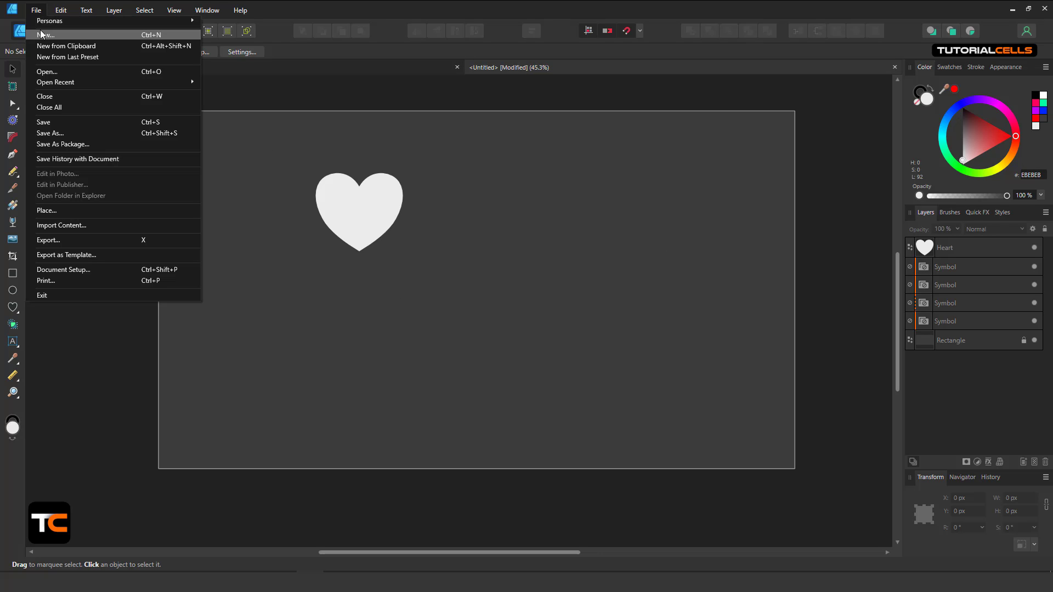
{"action": "left_click", "coordinate": [329, 174]}
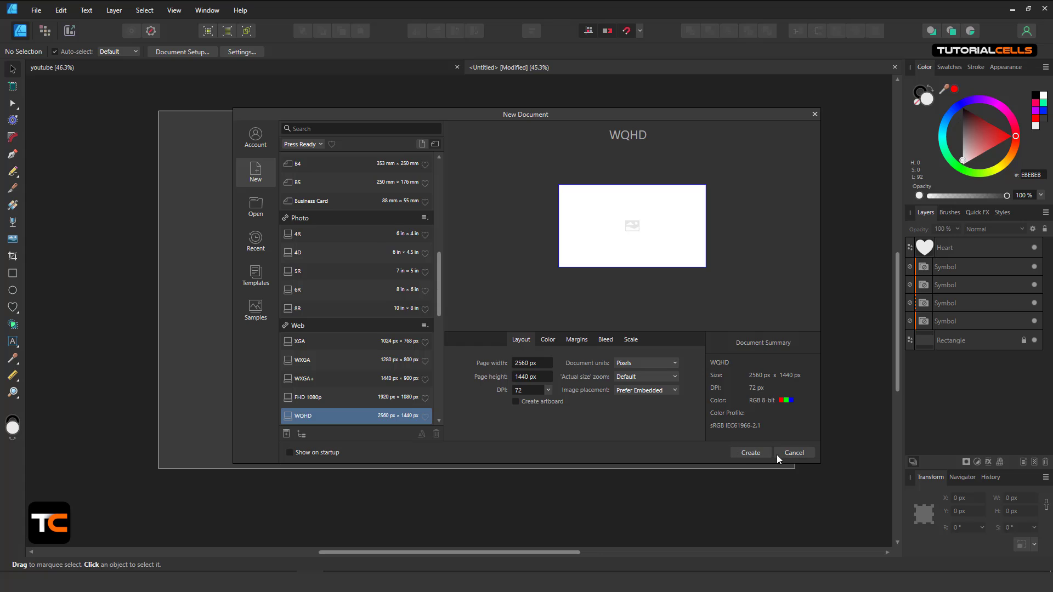
{"action": "left_click", "coordinate": [777, 455]}
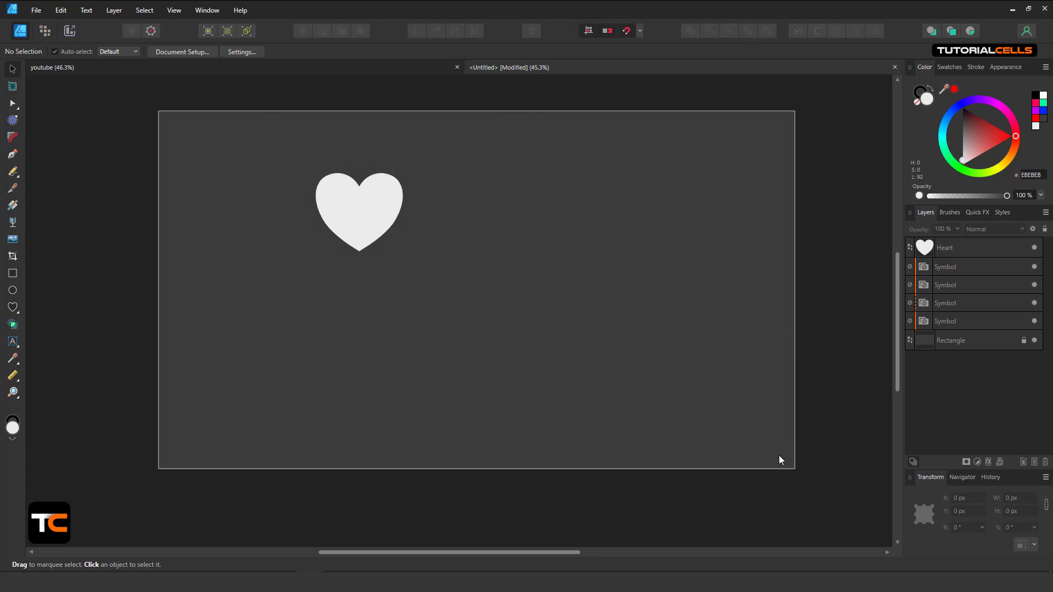
Step: Select the heart and reset the object defaults to their factory settings
{"action": "left_click", "coordinate": [377, 229]}
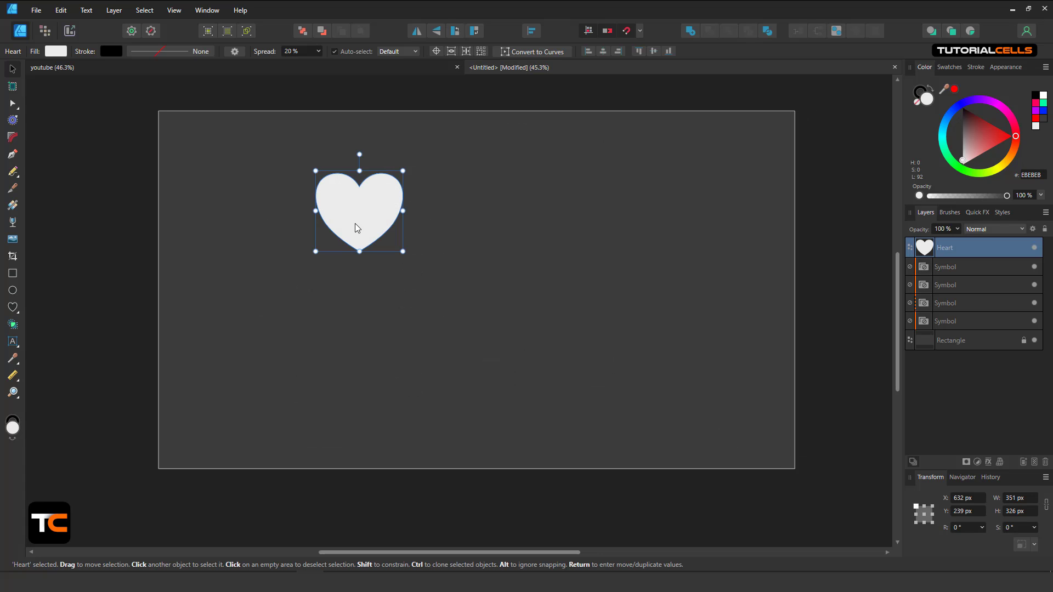
{"action": "left_click", "coordinate": [61, 10]}
{"action": "mouse_move", "coordinate": [98, 160]}
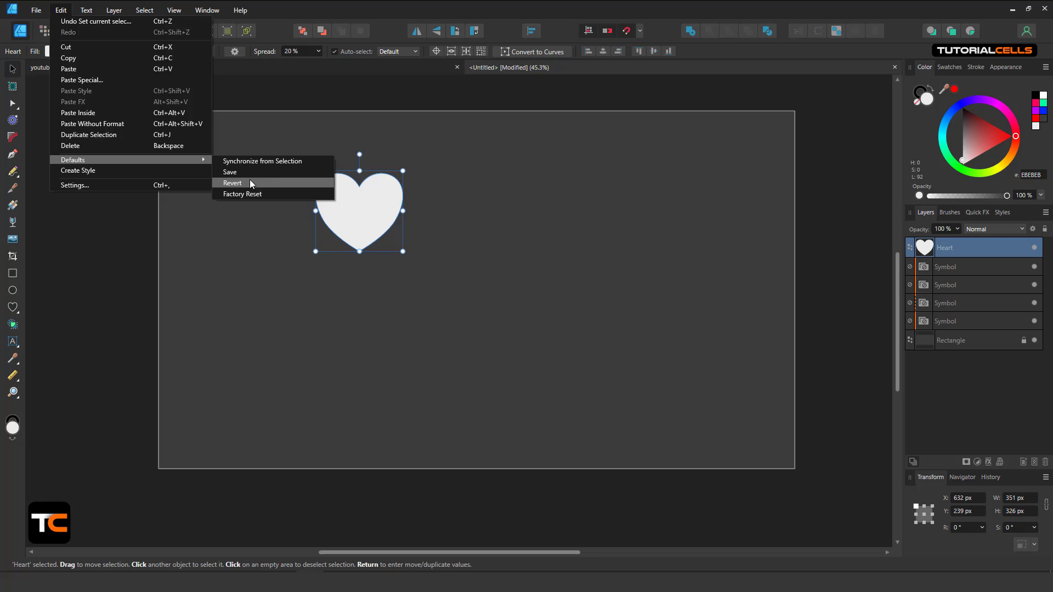
{"action": "left_click", "coordinate": [251, 193]}
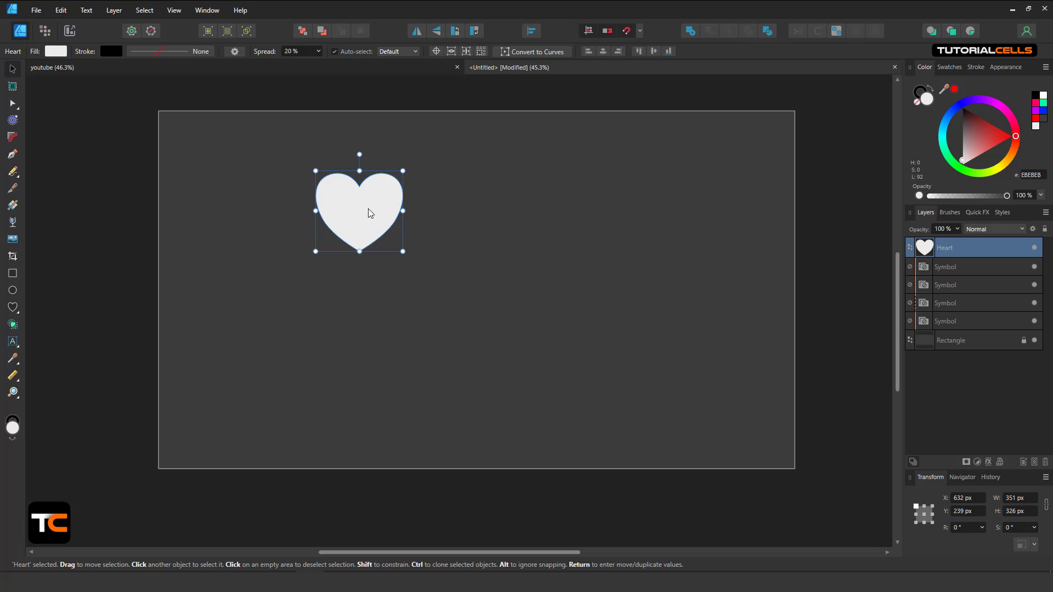
Step: Give the heart a dark crimson stroke about 18.3 pt wide
{"action": "left_click", "coordinate": [112, 51]}
{"action": "left_click_drag", "start_coordinate": [173, 149], "coordinate": [186, 166]}
{"action": "left_click_drag", "start_coordinate": [934, 68], "coordinate": [969, 66]}
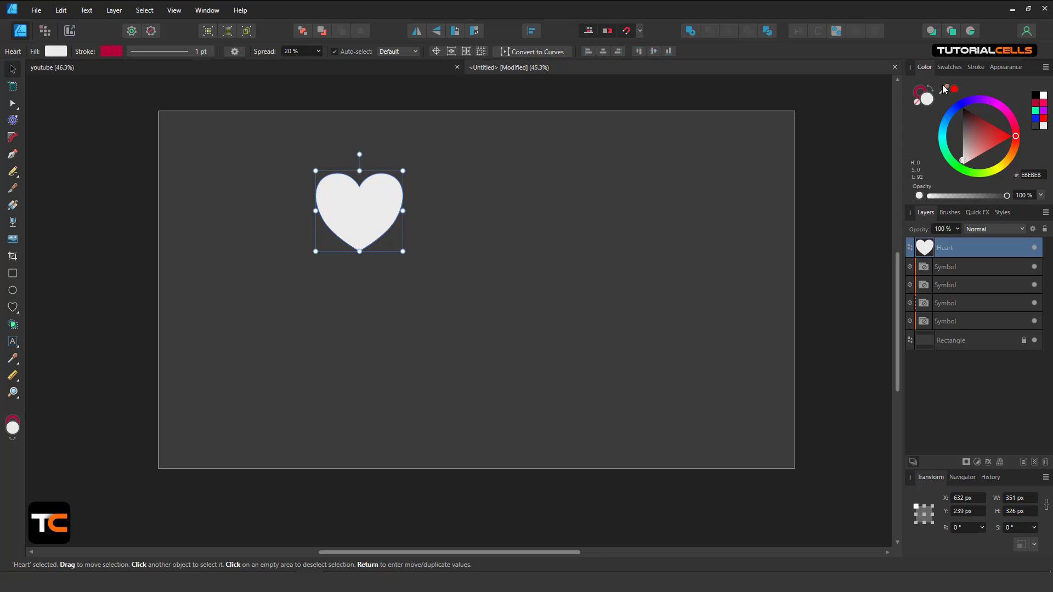
{"action": "left_click", "coordinate": [974, 67]}
{"action": "left_click_drag", "start_coordinate": [953, 100], "coordinate": [978, 101]}
{"action": "left_click", "coordinate": [925, 67]}
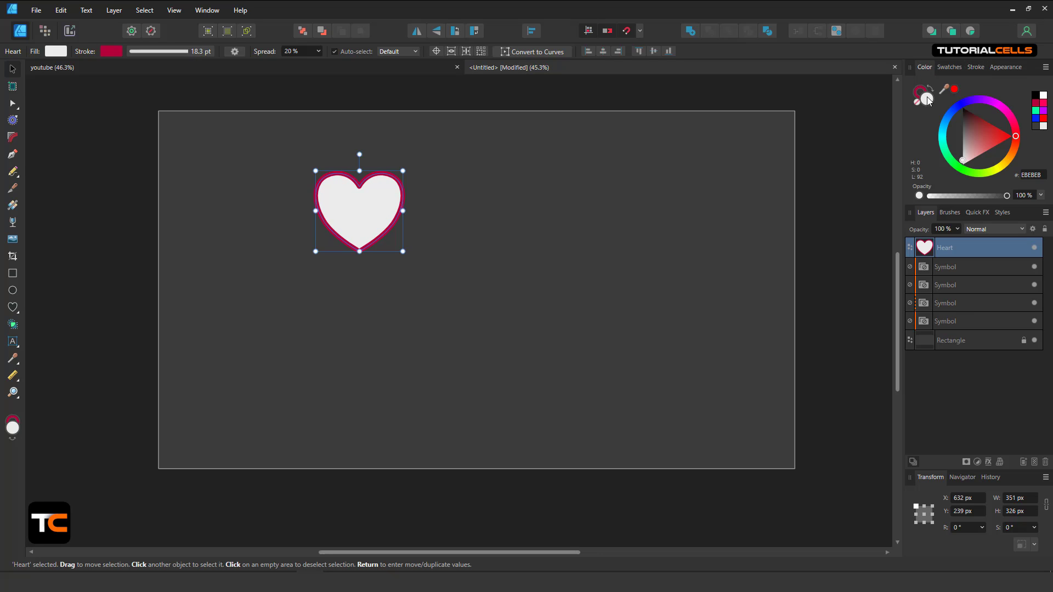
Step: Fill the heart with blue (001EFF) and place a duplicate beside it on the canvas
{"action": "left_click", "coordinate": [955, 107]}
{"action": "mouse_move", "coordinate": [332, 225]}
{"action": "left_mouse_down"}
{"action": "mouse_move", "coordinate": [462, 219]}
{"action": "mouse_move", "coordinate": [486, 231]}
{"action": "left_mouse_up"}
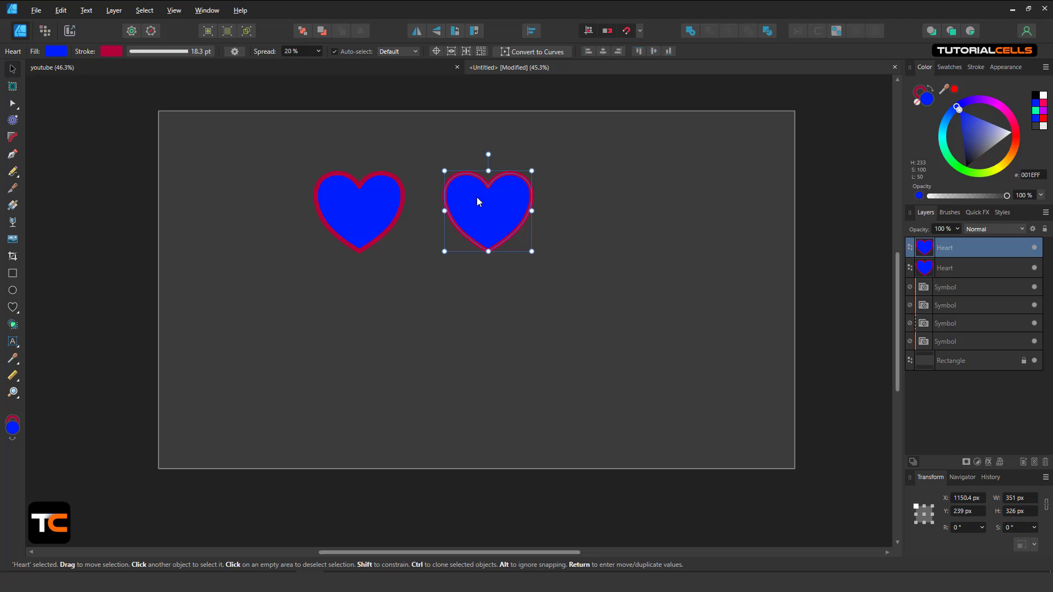
{"action": "left_click_drag", "start_coordinate": [485, 205], "coordinate": [494, 210]}
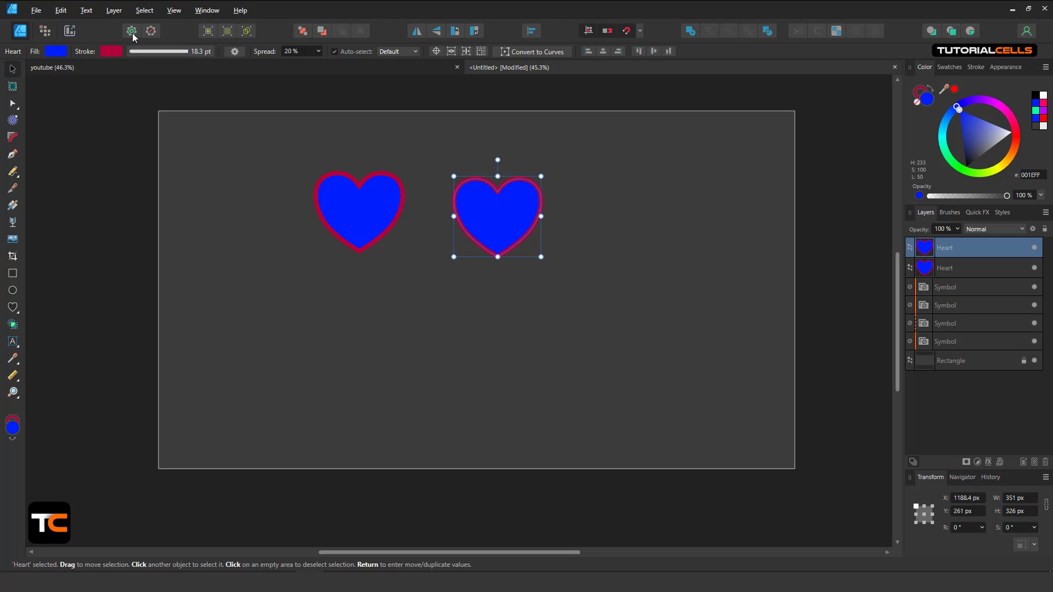
Step: Create a blank document, check the Heart tool's default fill and stroke there, and close the document
{"action": "left_click", "coordinate": [36, 10]}
{"action": "key", "text": "Escape"}
{"action": "key", "text": "ctrl+n"}
{"action": "left_click", "coordinate": [750, 454]}
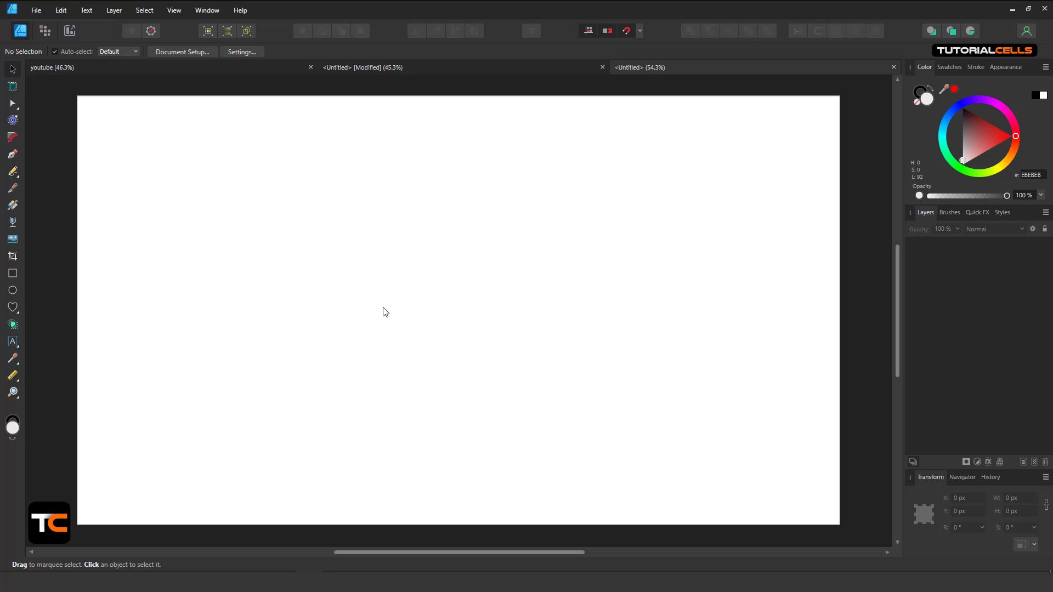
{"action": "left_click", "coordinate": [12, 310]}
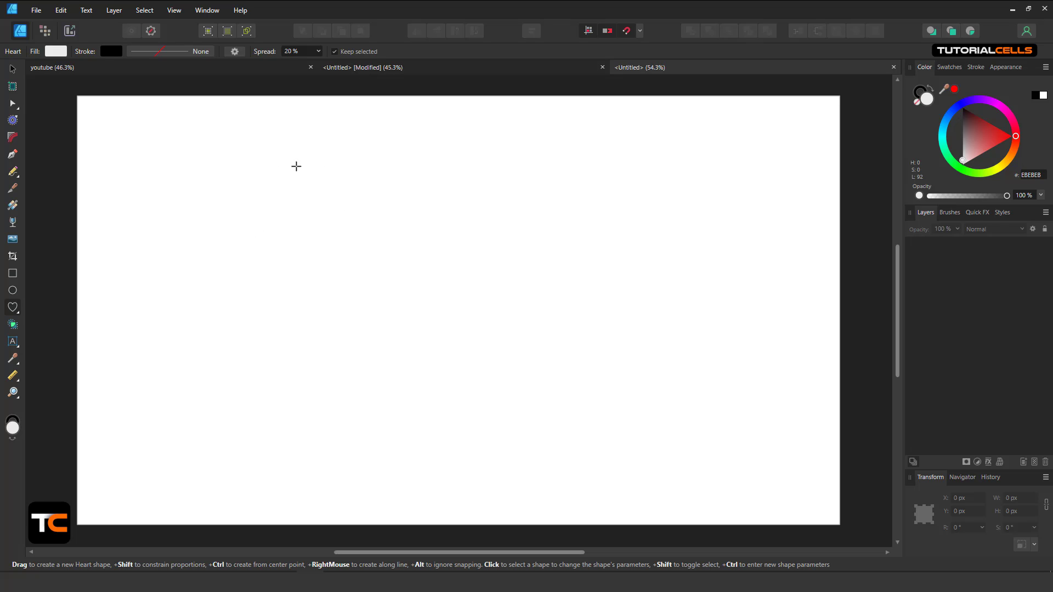
{"action": "left_click", "coordinate": [894, 67]}
{"action": "key", "text": "v"}
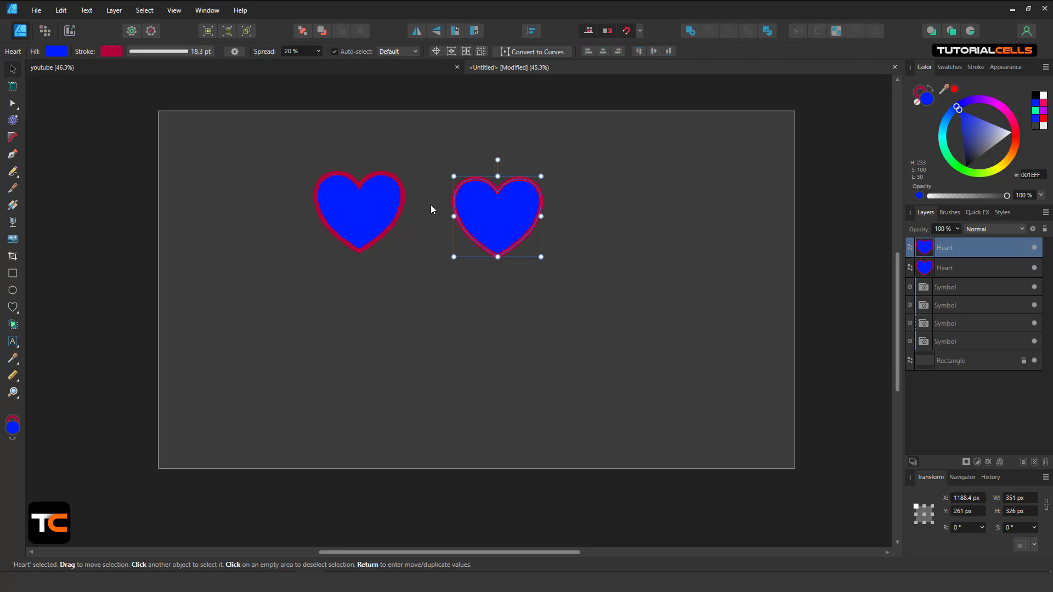
Step: Delete both blue hearts from the canvas
{"action": "left_click", "coordinate": [461, 202]}
{"action": "key", "text": "Delete"}
{"action": "key", "text": "Delete"}
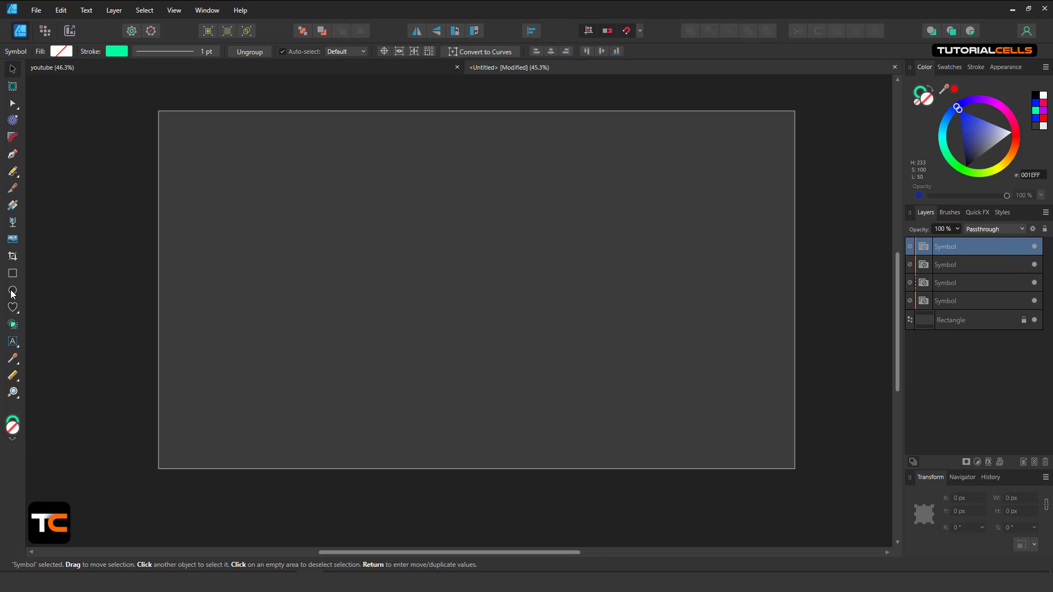
Step: Draw a heart about 426 × 402 px in the canvas's upper-left area and revert its style to the defaults
{"action": "left_click", "coordinate": [12, 307]}
{"action": "left_click_drag", "start_coordinate": [241, 190], "coordinate": [348, 289]}
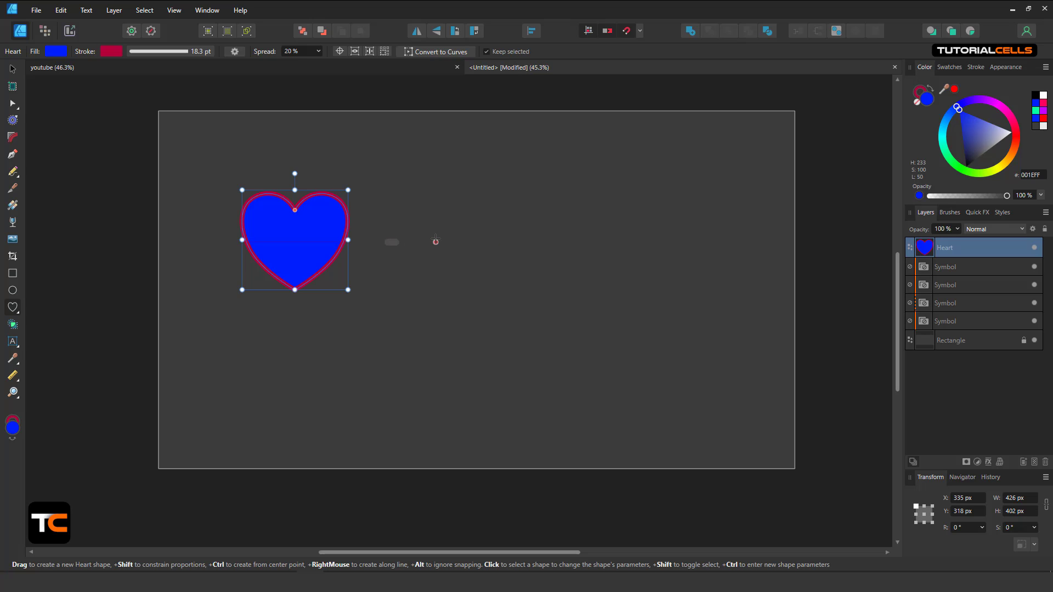
{"action": "left_click", "coordinate": [151, 32]}
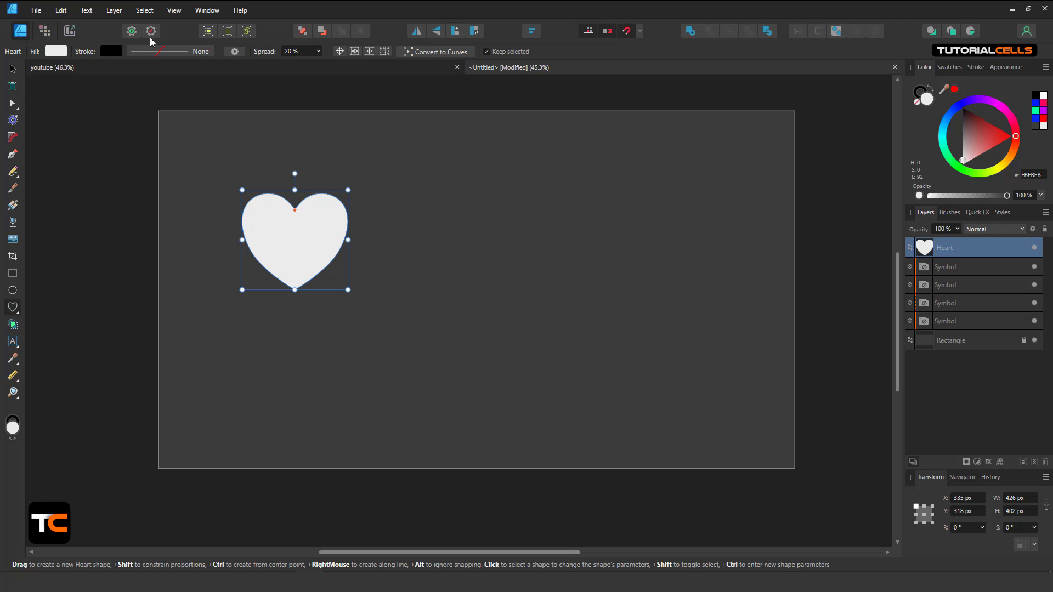
{"action": "left_click", "coordinate": [13, 69]}
{"action": "left_click_drag", "start_coordinate": [320, 257], "coordinate": [366, 235]}
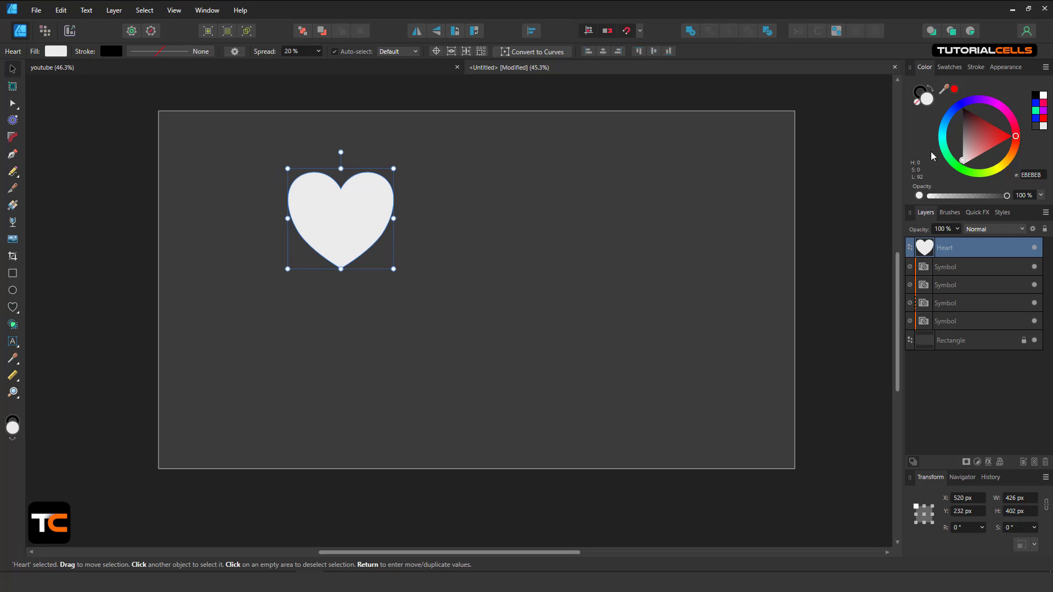
Step: Fill the heart with yellow (FFC800) and give it a dashed black stroke about 27.8 pt wide
{"action": "left_click_drag", "start_coordinate": [979, 149], "coordinate": [1007, 166]}
{"action": "left_click", "coordinate": [943, 139]}
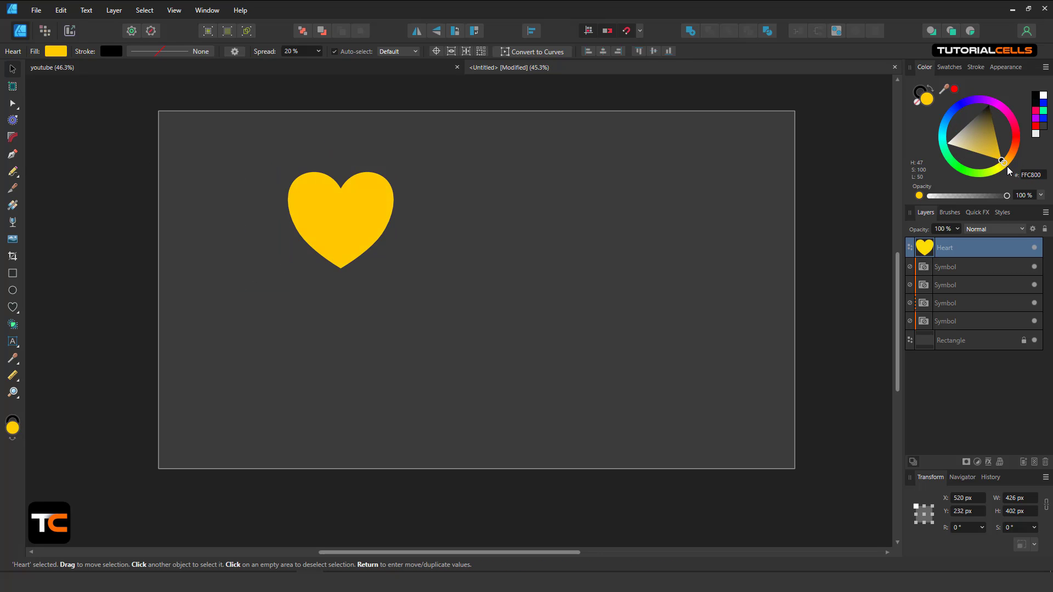
{"action": "left_click", "coordinate": [974, 72]}
{"action": "left_click_drag", "start_coordinate": [942, 102], "coordinate": [986, 113]}
{"action": "left_click", "coordinate": [965, 85]}
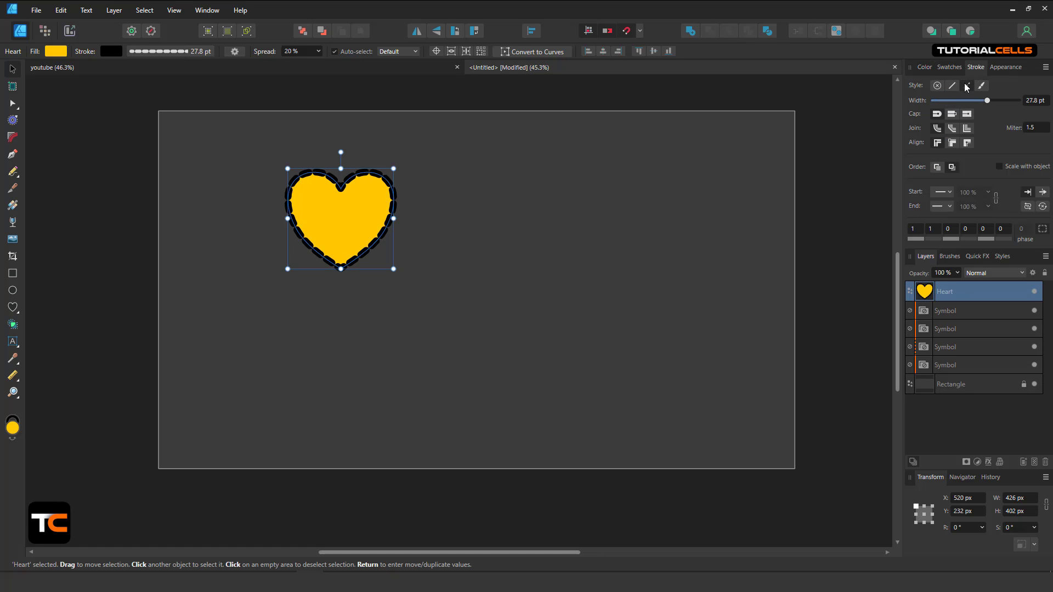
Step: Save the current fill and stroke style as the defaults and delete the yellow heart
{"action": "left_click", "coordinate": [60, 10]}
{"action": "mouse_move", "coordinate": [195, 160]}
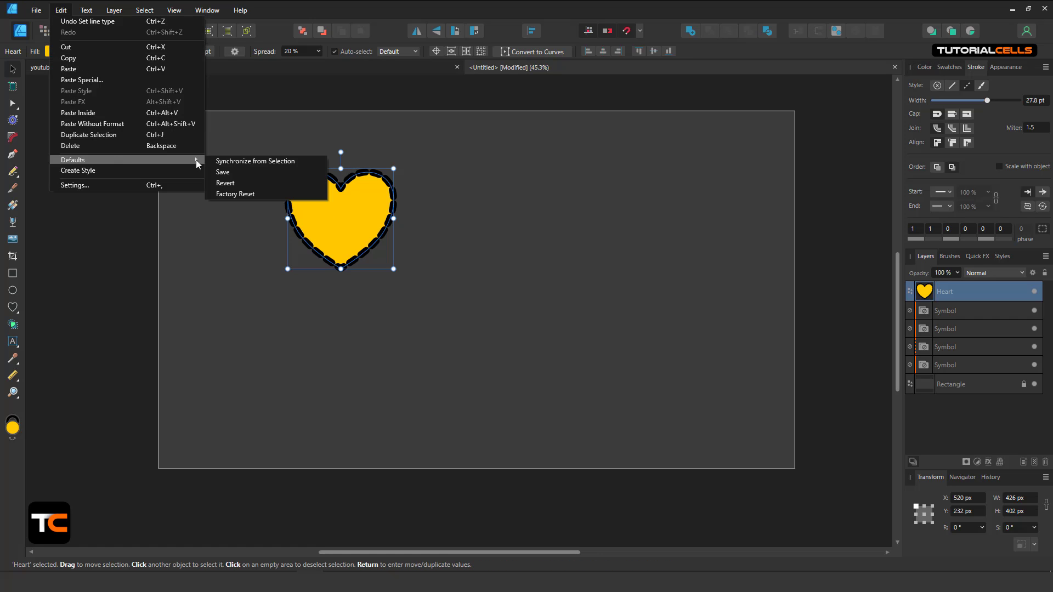
{"action": "left_click", "coordinate": [233, 172]}
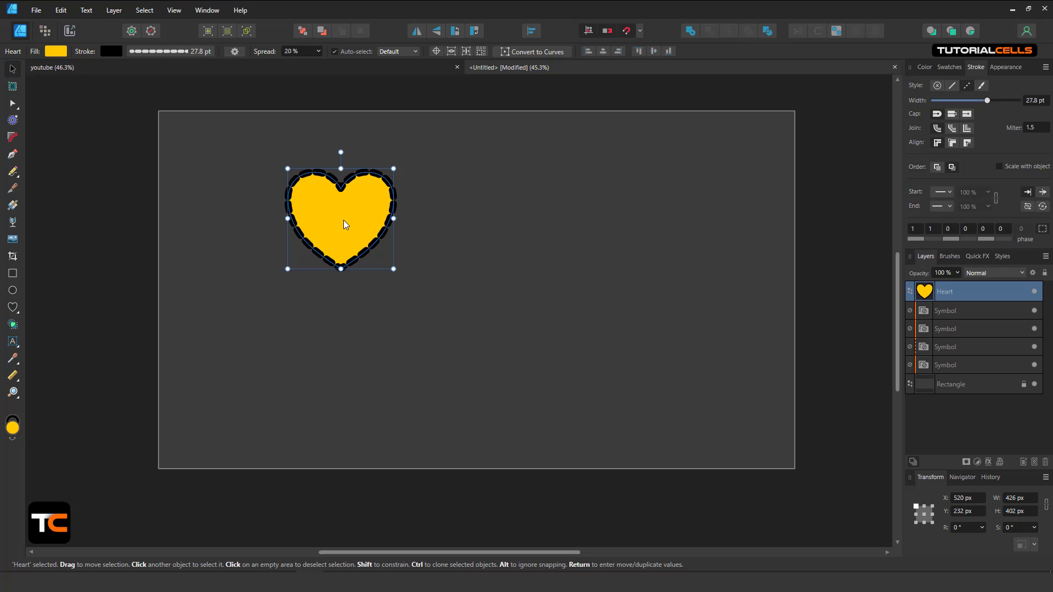
{"action": "left_click_drag", "start_coordinate": [341, 219], "coordinate": [304, 205]}
{"action": "key", "text": "Delete"}
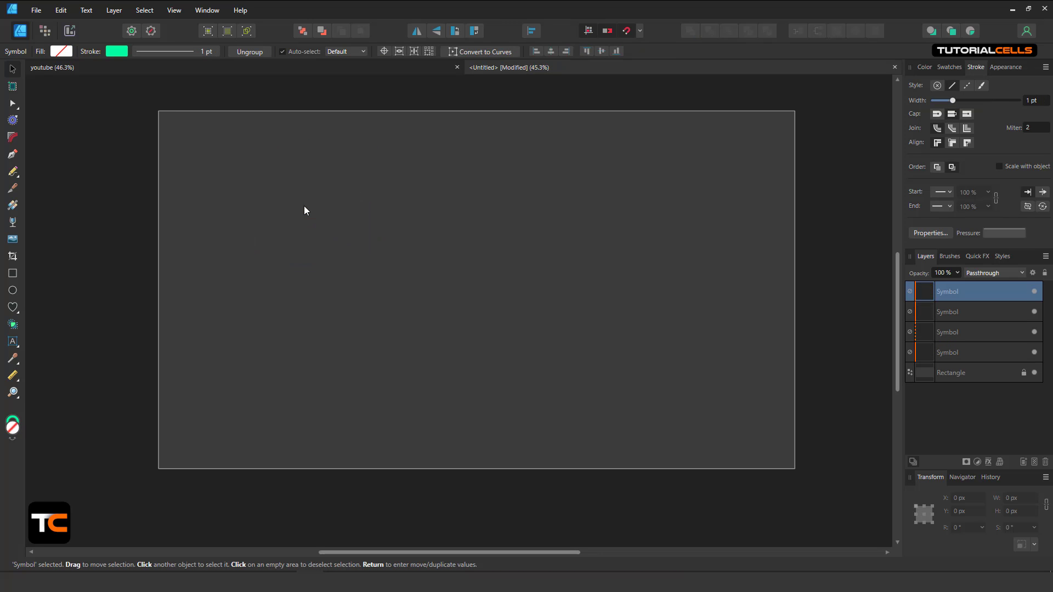
Step: Create a new blank document and draw a heart about 733 × 685 px in the default style
{"action": "left_click", "coordinate": [36, 10]}
{"action": "left_click", "coordinate": [121, 75]}
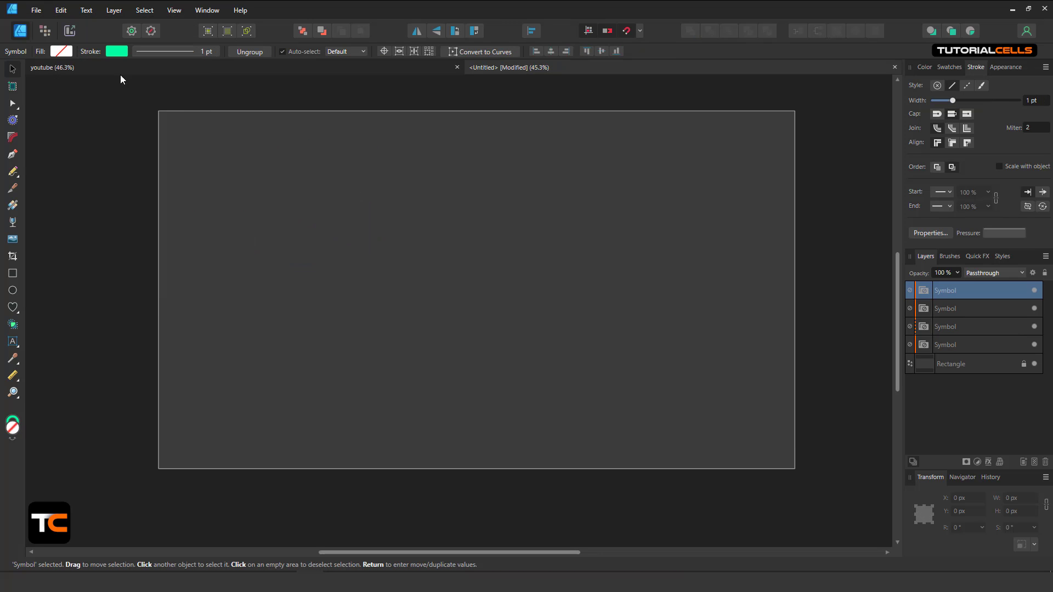
{"action": "left_click", "coordinate": [737, 457]}
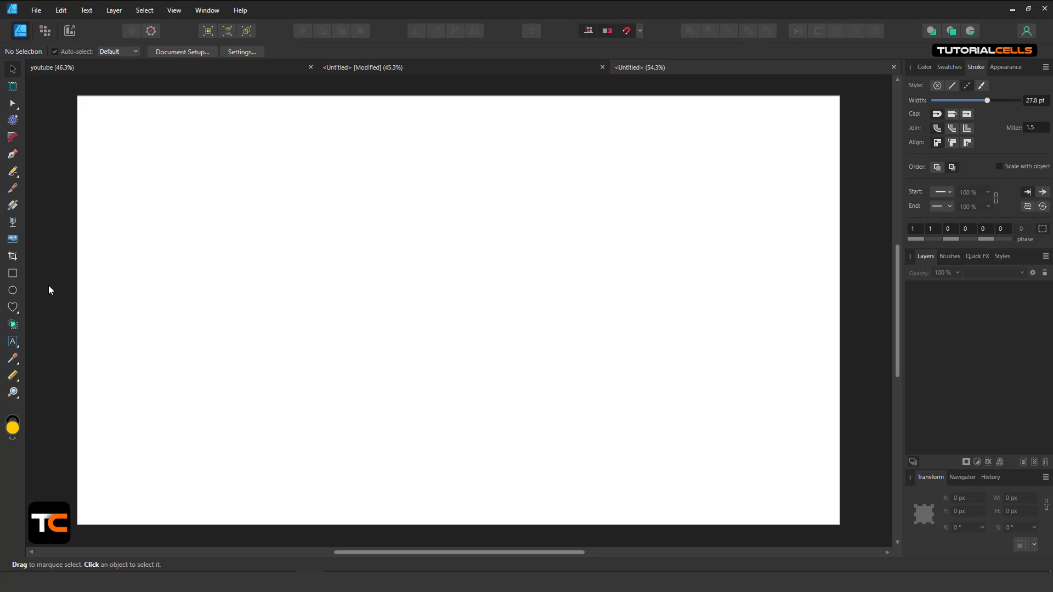
{"action": "left_click", "coordinate": [15, 307]}
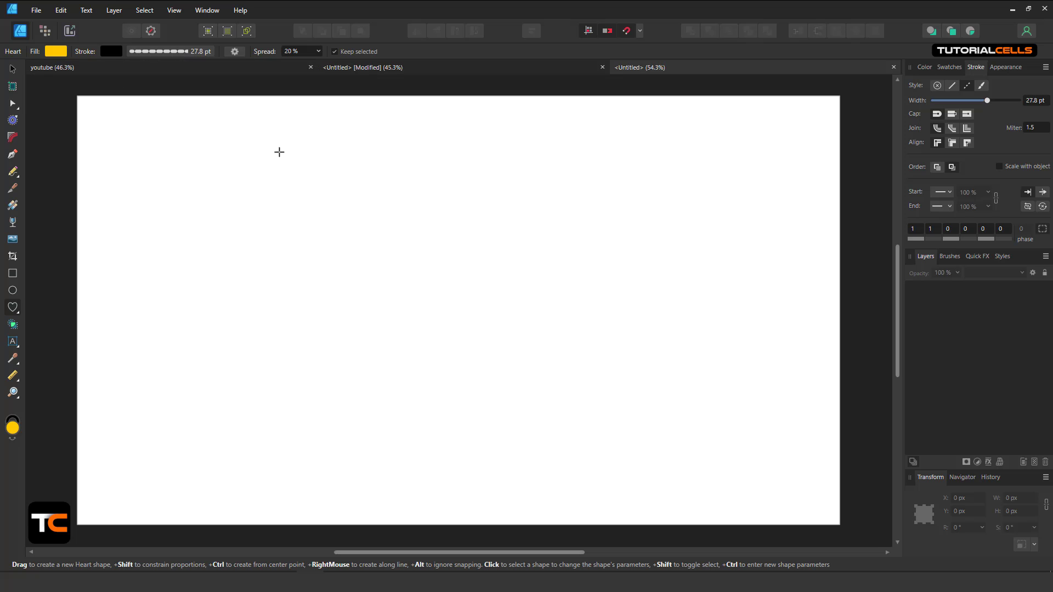
{"action": "mouse_move", "coordinate": [278, 146]}
{"action": "left_mouse_down"}
{"action": "mouse_move", "coordinate": [495, 362]}
{"action": "mouse_move", "coordinate": [496, 350]}
{"action": "left_mouse_up"}
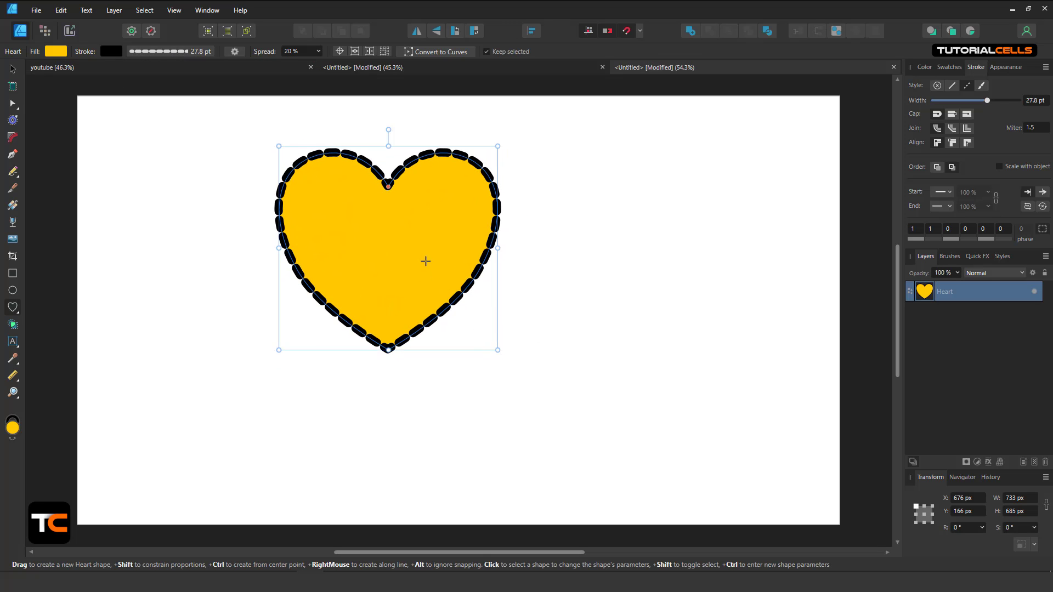
Step: Factory-reset the default style with the heart selected and revert the heart to the saved defaults
{"action": "left_click", "coordinate": [68, 14]}
{"action": "mouse_move", "coordinate": [96, 159]}
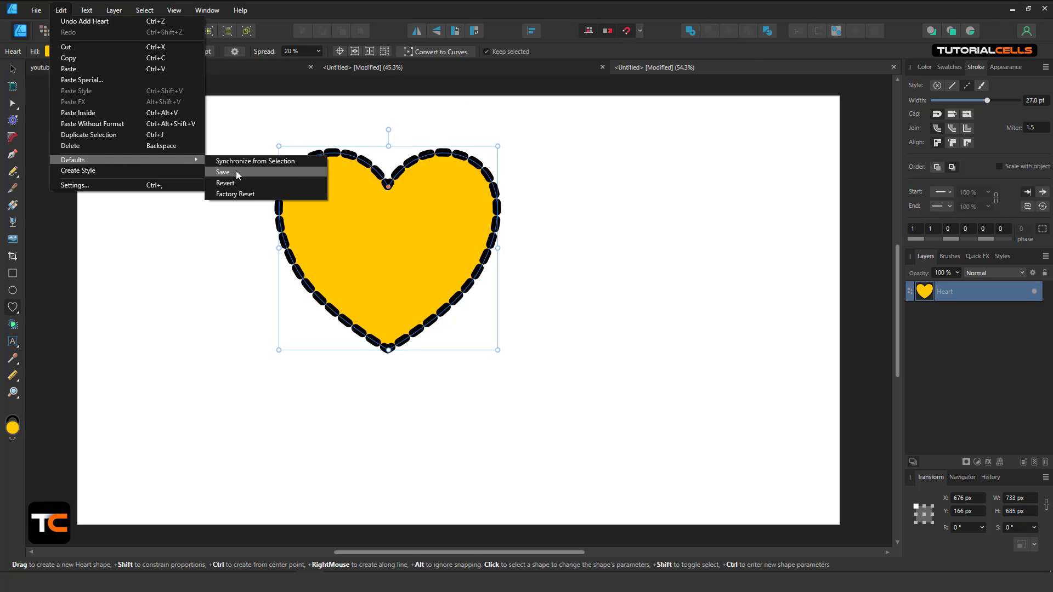
{"action": "left_click", "coordinate": [245, 195]}
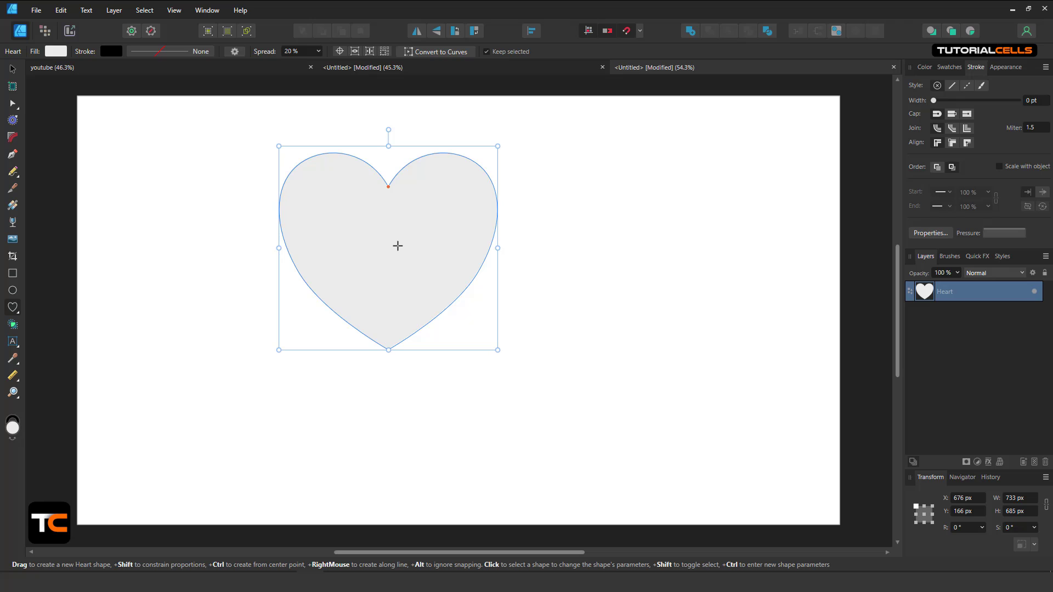
{"action": "left_click", "coordinate": [152, 32]}
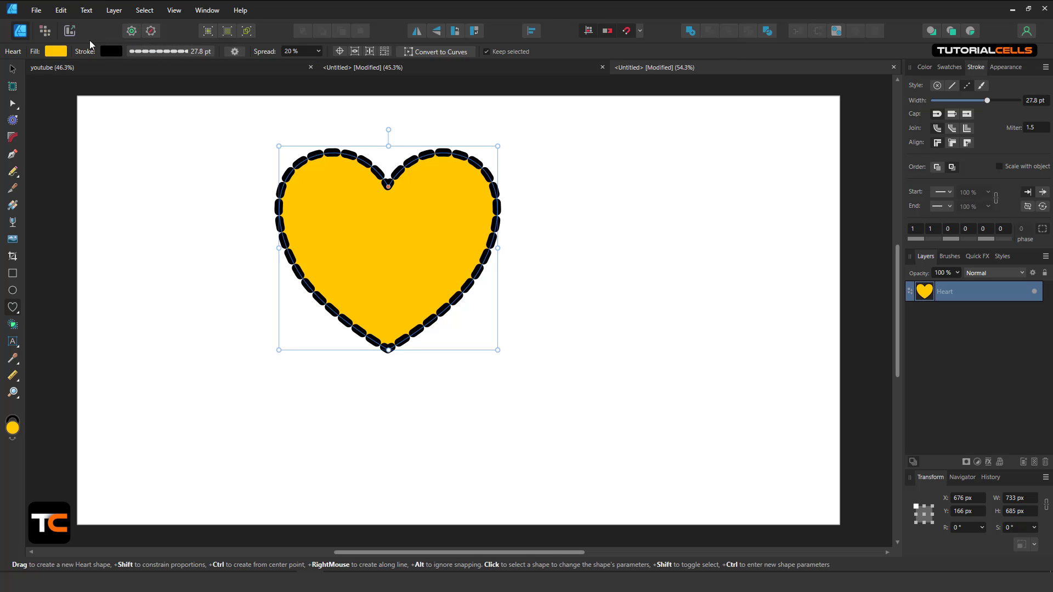
Step: Move the yellow heart to about X 468, Y 173 px and delete it
{"action": "left_click", "coordinate": [12, 69]}
{"action": "left_click_drag", "start_coordinate": [347, 186], "coordinate": [286, 187]}
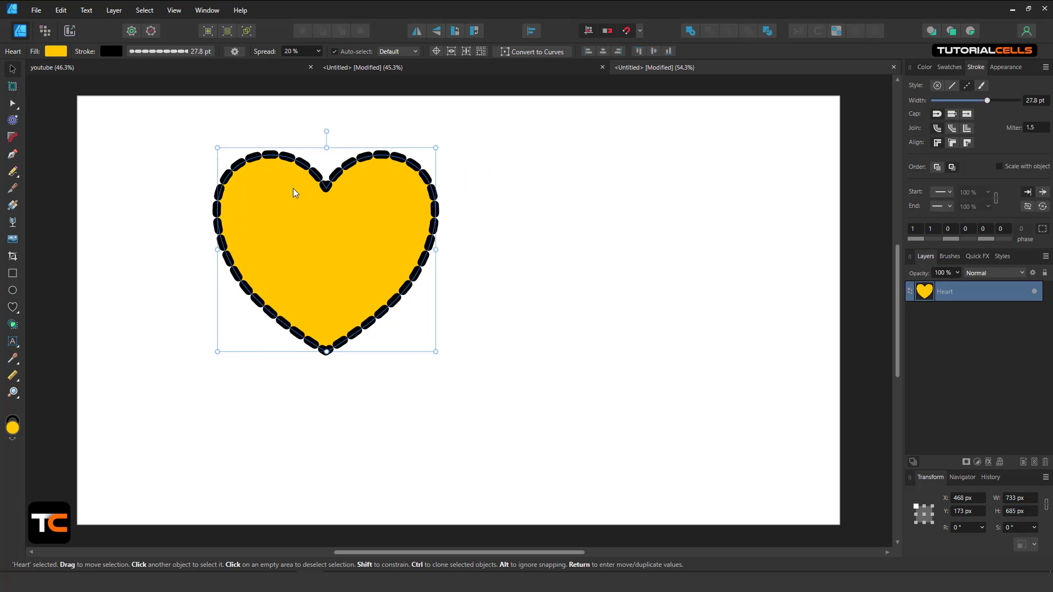
{"action": "key", "text": "Delete"}
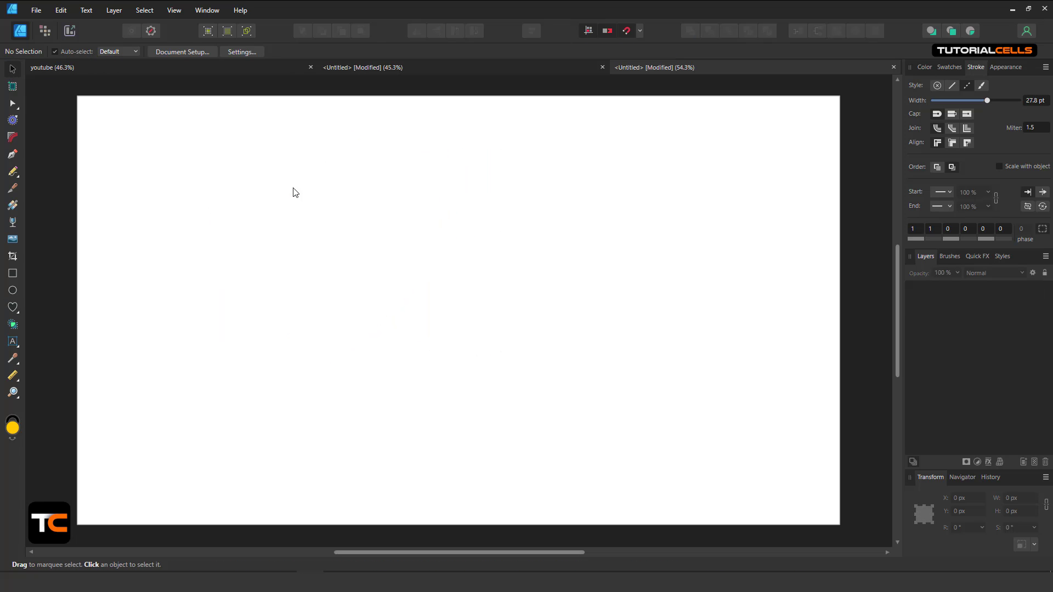
Step: Draw an ellipse about 619 × 530 px in the default style and synchronize the defaults from it
{"action": "left_click", "coordinate": [13, 290]}
{"action": "mouse_move", "coordinate": [210, 174]}
{"action": "left_mouse_down"}
{"action": "mouse_move", "coordinate": [369, 315]}
{"action": "mouse_move", "coordinate": [366, 212]}
{"action": "mouse_move", "coordinate": [353, 351]}
{"action": "mouse_move", "coordinate": [394, 332]}
{"action": "left_mouse_up"}
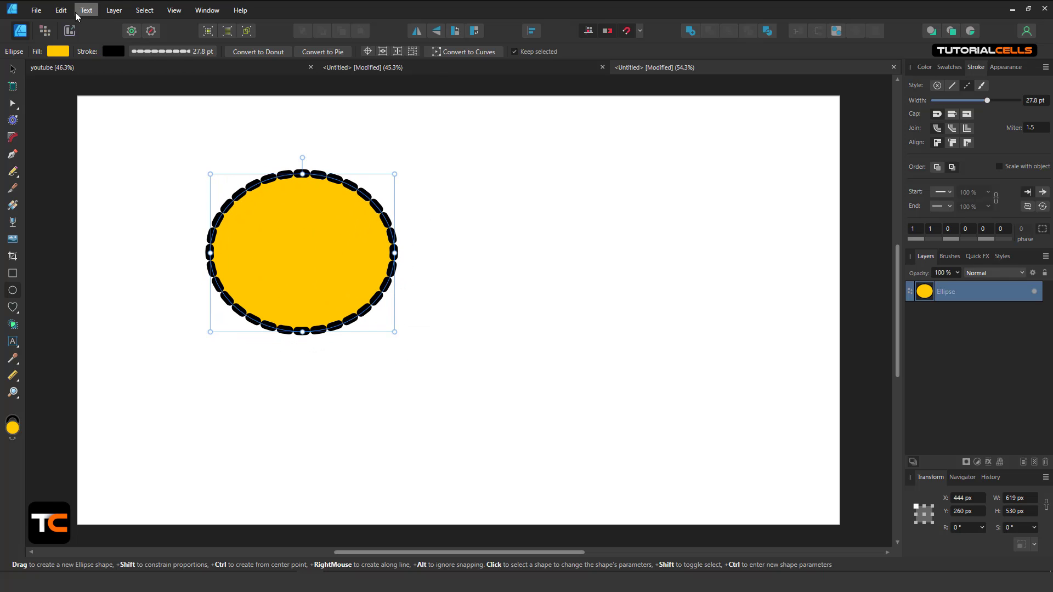
{"action": "left_click", "coordinate": [61, 10]}
{"action": "mouse_move", "coordinate": [195, 160]}
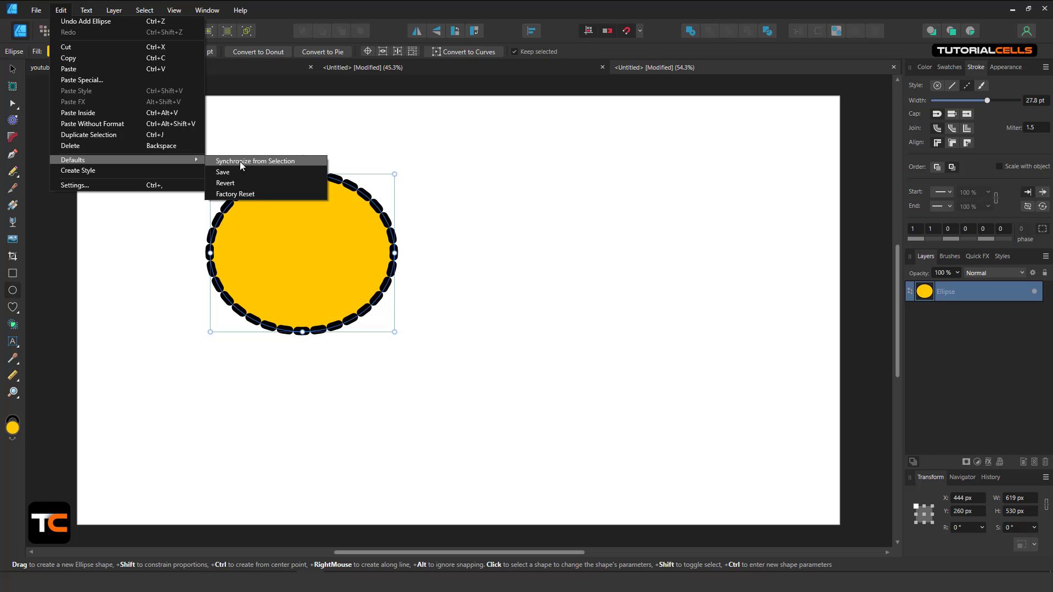
{"action": "left_click", "coordinate": [258, 160]}
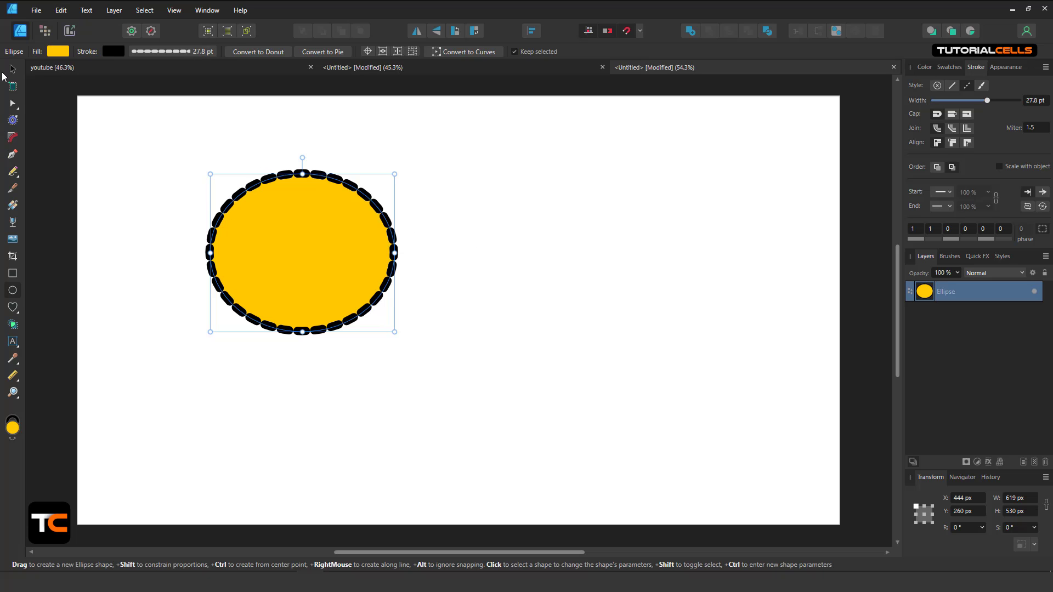
Step: Delete the ellipse and draw a new one about 594 × 566 px near the canvas's centre
{"action": "left_click", "coordinate": [12, 69]}
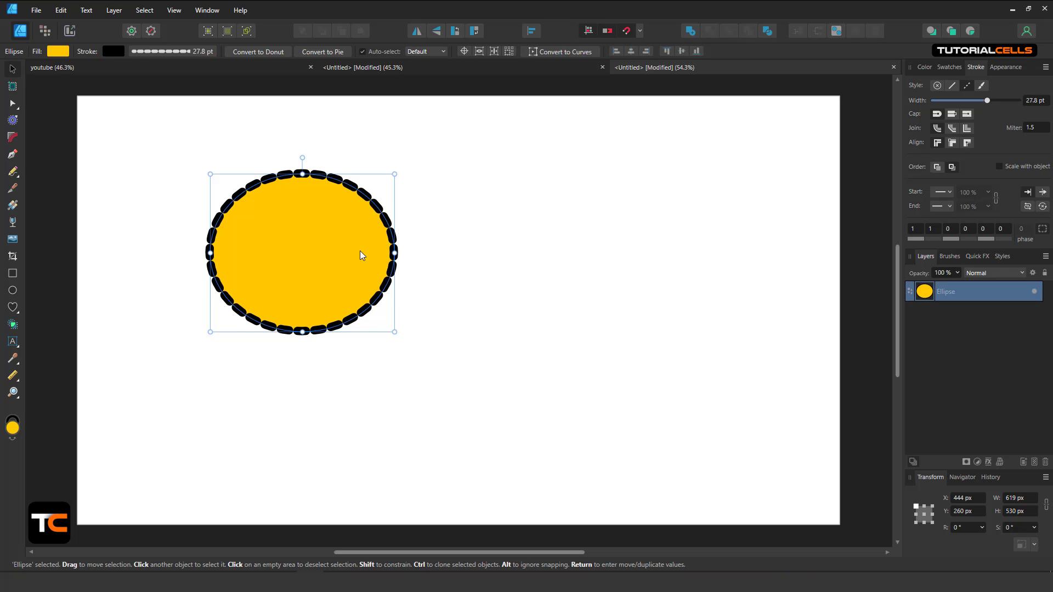
{"action": "left_click_drag", "start_coordinate": [359, 251], "coordinate": [352, 234]}
{"action": "key", "text": "Delete"}
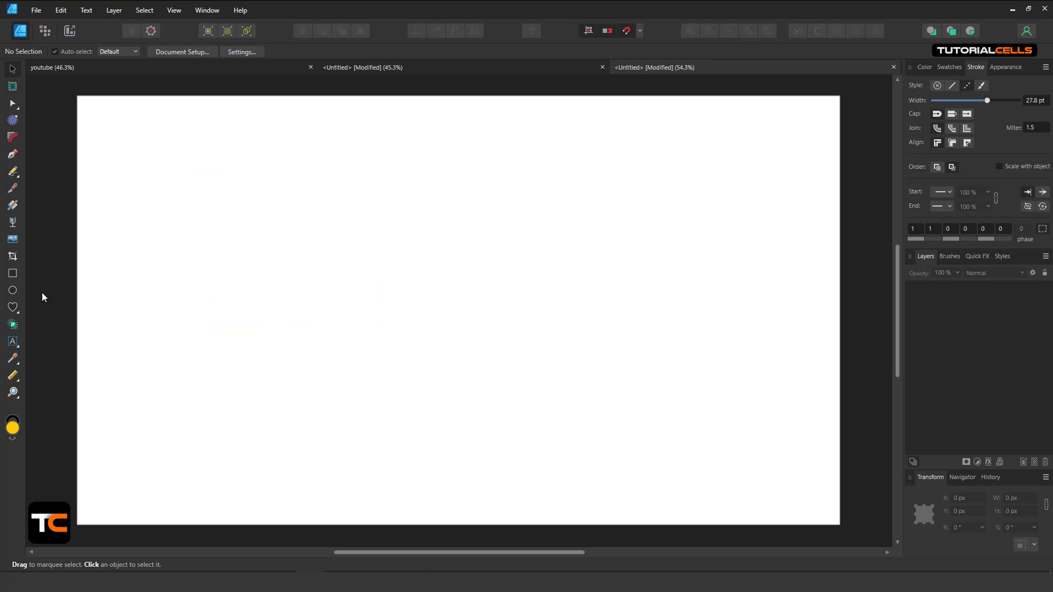
{"action": "left_click", "coordinate": [13, 290]}
{"action": "mouse_move", "coordinate": [302, 184]}
{"action": "left_mouse_down"}
{"action": "mouse_move", "coordinate": [488, 348]}
{"action": "mouse_move", "coordinate": [478, 353]}
{"action": "left_mouse_up"}
Step: Change the new ellipse's fill to purple and its black stroke to a solid line
{"action": "left_click", "coordinate": [928, 67]}
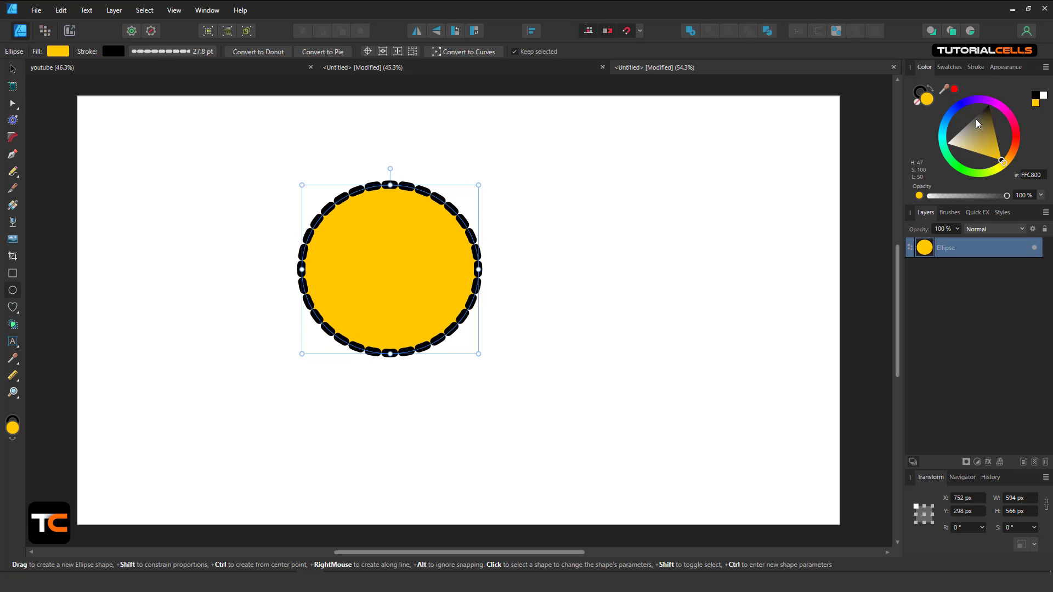
{"action": "left_click_drag", "start_coordinate": [973, 100], "coordinate": [977, 100]}
{"action": "left_click", "coordinate": [920, 92]}
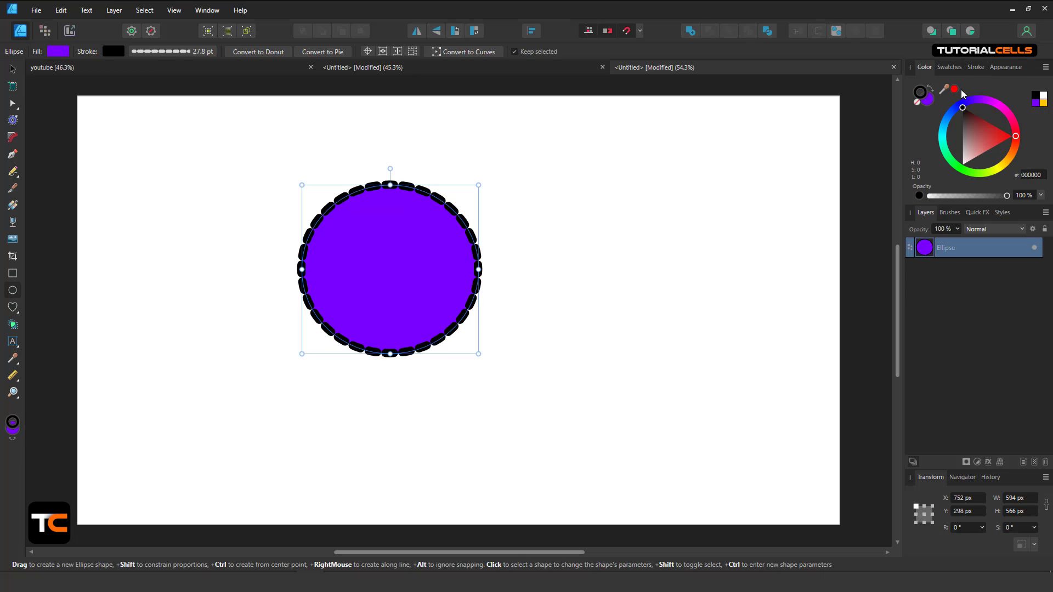
{"action": "left_click", "coordinate": [973, 67]}
{"action": "left_click", "coordinate": [952, 86]}
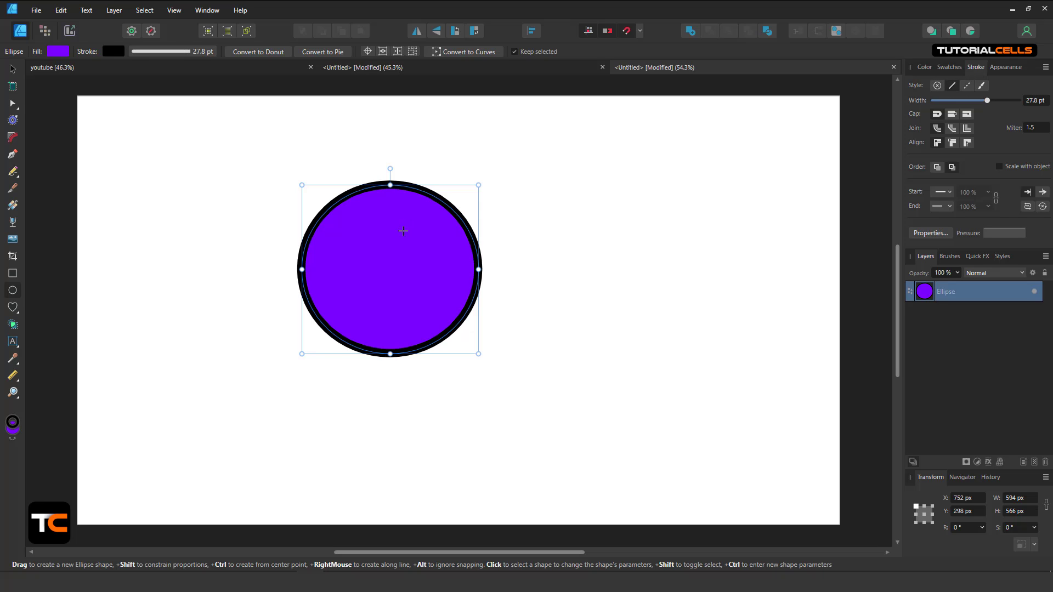
Step: Undo a trial ellipse over the large one and draw three more purple ellipses beside it, including ones about 307 × 398 and 370 × 301 px
{"action": "left_click_drag", "start_coordinate": [390, 247], "coordinate": [291, 150]}
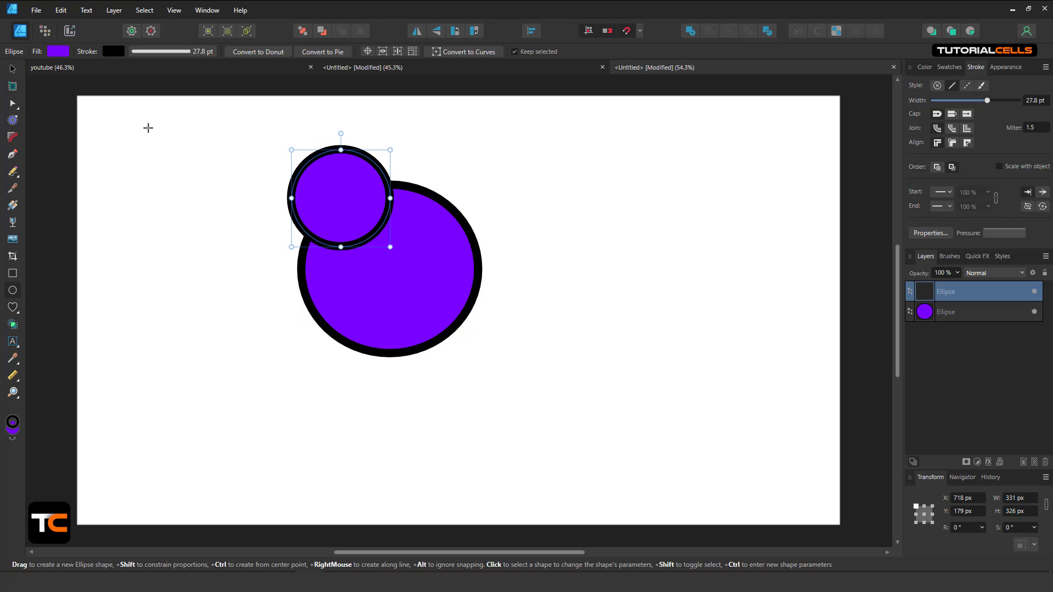
{"action": "key", "text": "ctrl+z"}
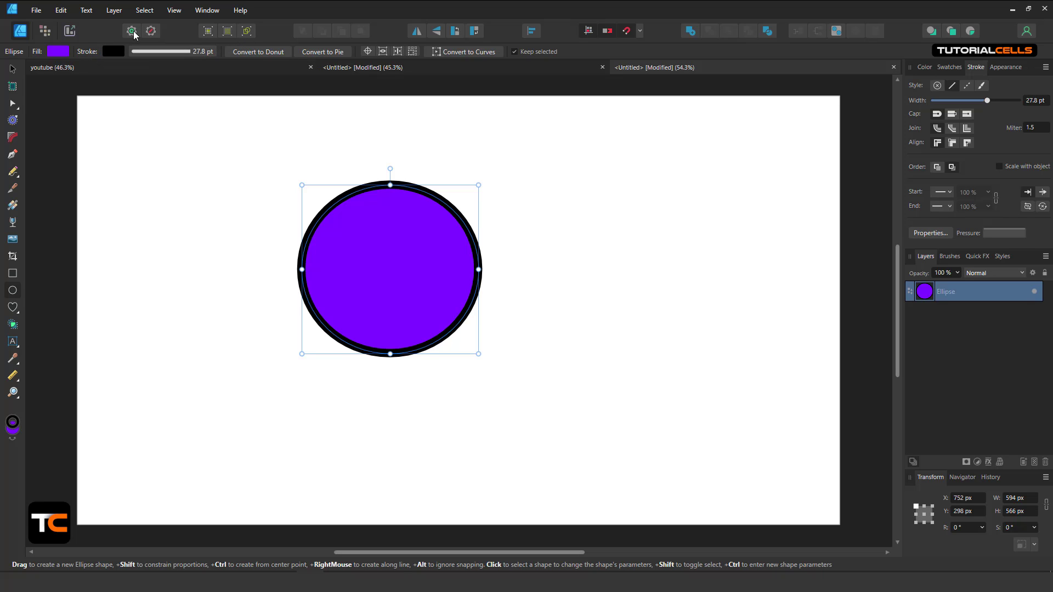
{"action": "left_click_drag", "start_coordinate": [585, 215], "coordinate": [685, 341]}
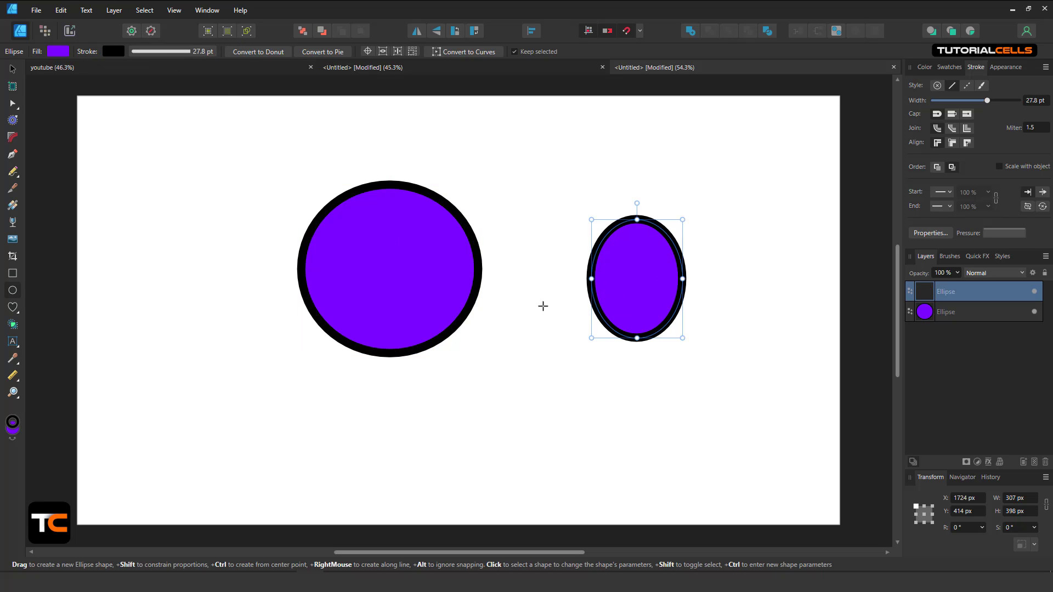
{"action": "left_click_drag", "start_coordinate": [540, 302], "coordinate": [651, 471]}
{"action": "left_click_drag", "start_coordinate": [455, 383], "coordinate": [572, 479]}
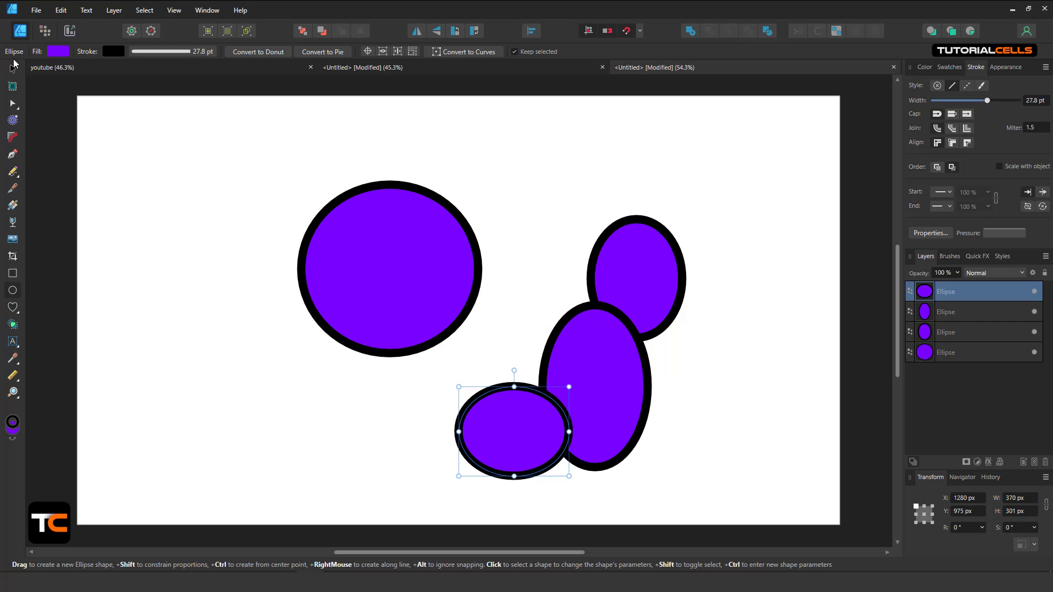
Step: Select all four purple ellipses and delete them
{"action": "left_click", "coordinate": [12, 70]}
{"action": "scroll", "coordinate": [336, 199], "scroll_direction": "down", "scroll_amount": 4}
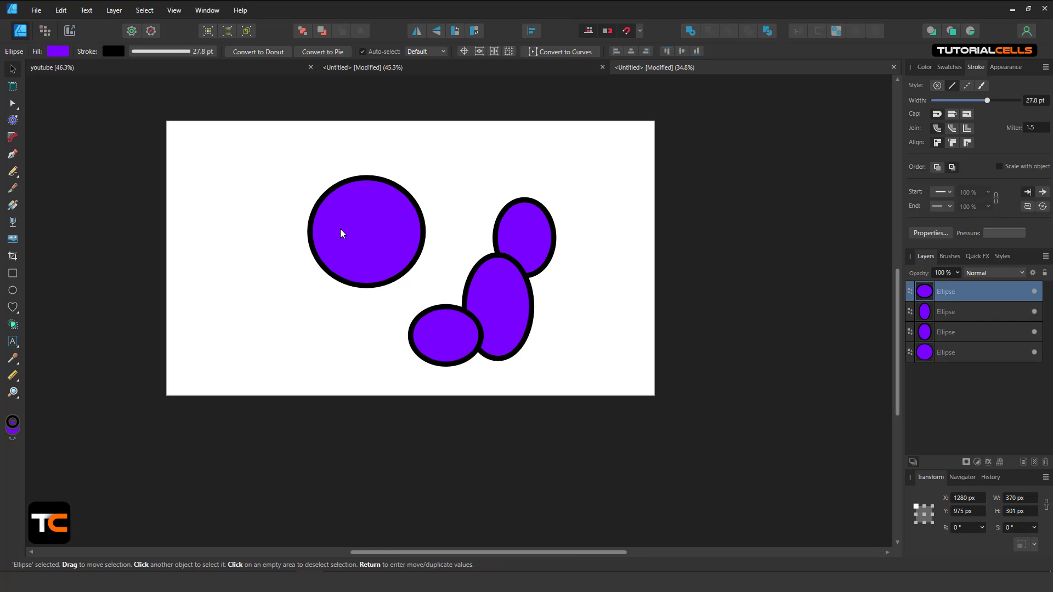
{"action": "left_click_drag", "start_coordinate": [286, 136], "coordinate": [636, 411]}
{"action": "key", "text": "Delete"}
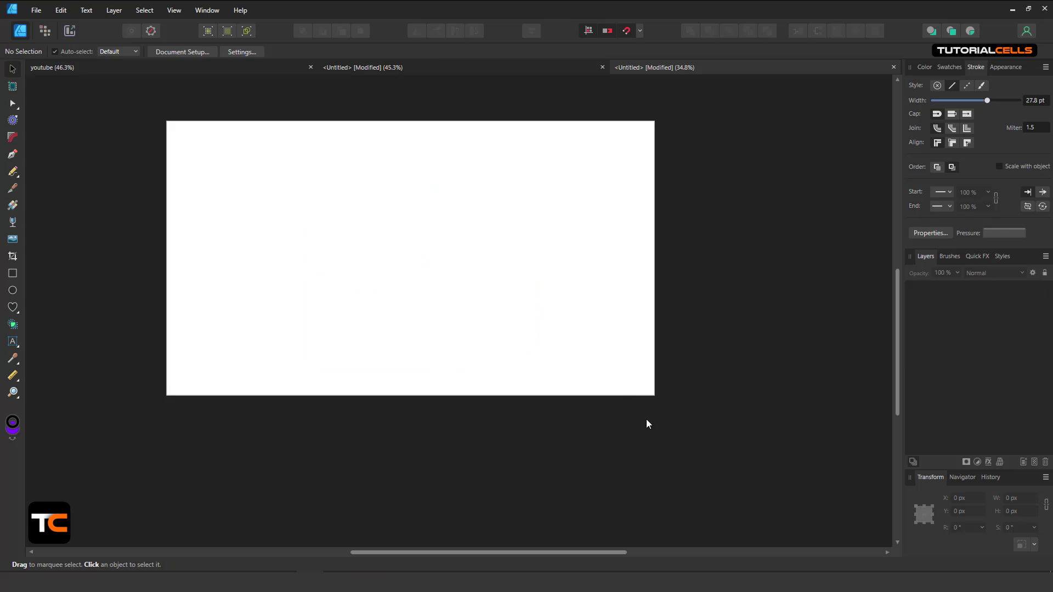